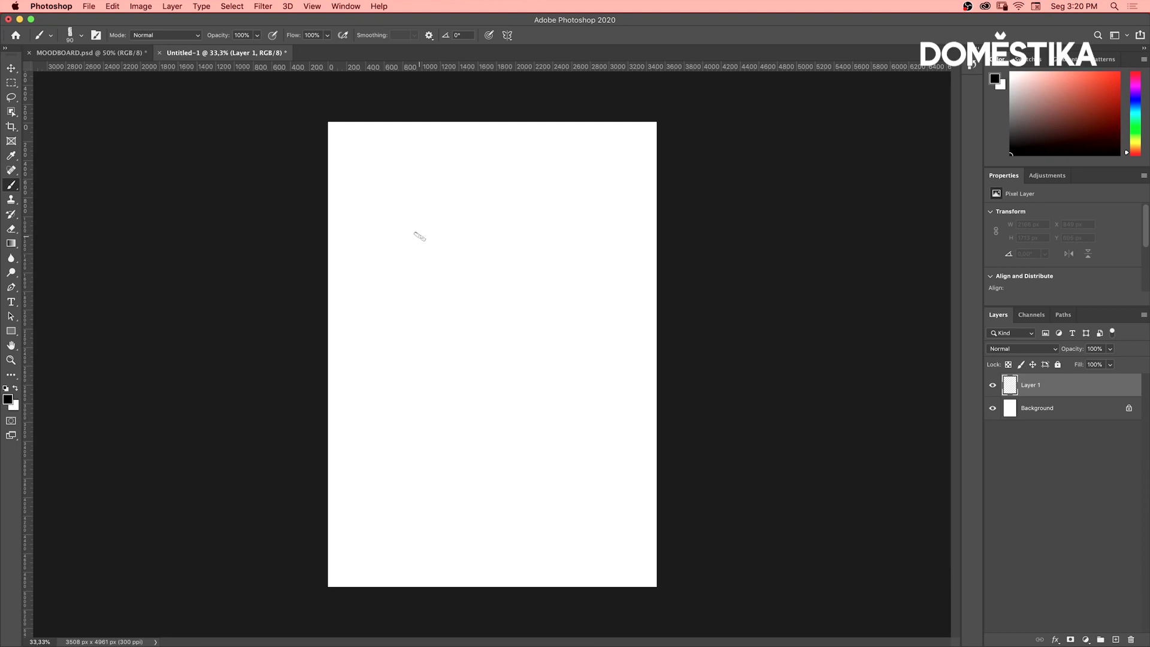
Step: Zoom the blank page to 66.7% and bring up the Brush Preset picker with the Brush tool
{"action": "key", "text": "z"}
{"action": "left_click", "coordinate": [414, 240]}
{"action": "key", "text": "b"}
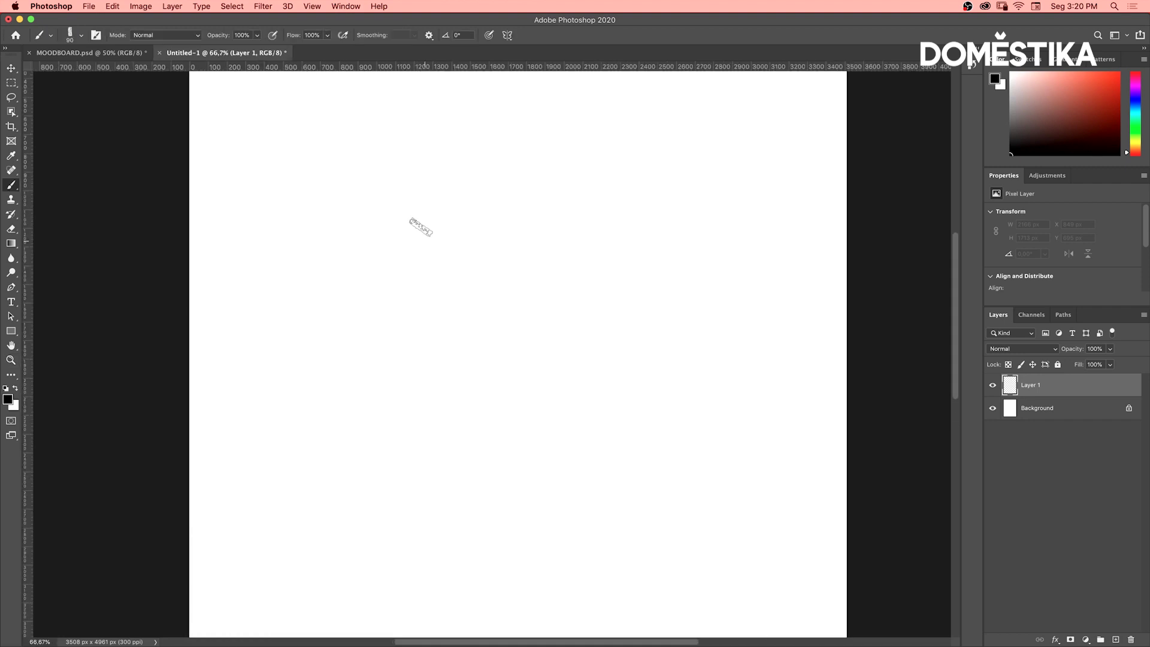
{"action": "right_click", "coordinate": [416, 244]}
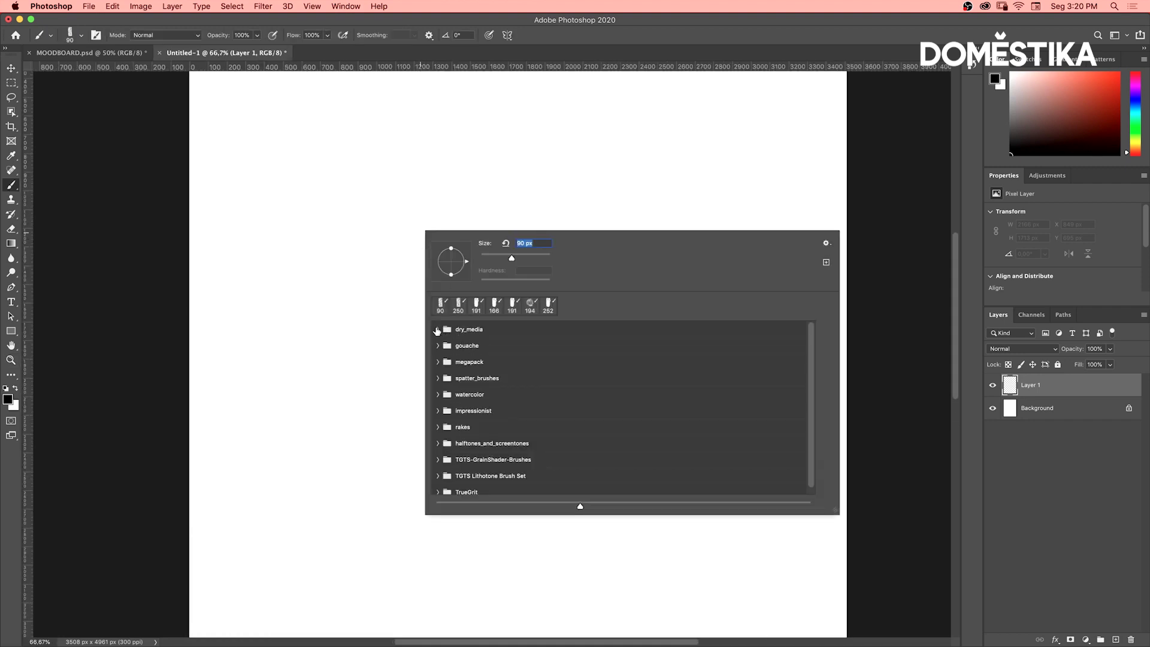
Step: Paint a black zigzag with Conte Pencil Rough and two rough black lines with Conte Aliased 30px
{"action": "left_click", "coordinate": [438, 329]}
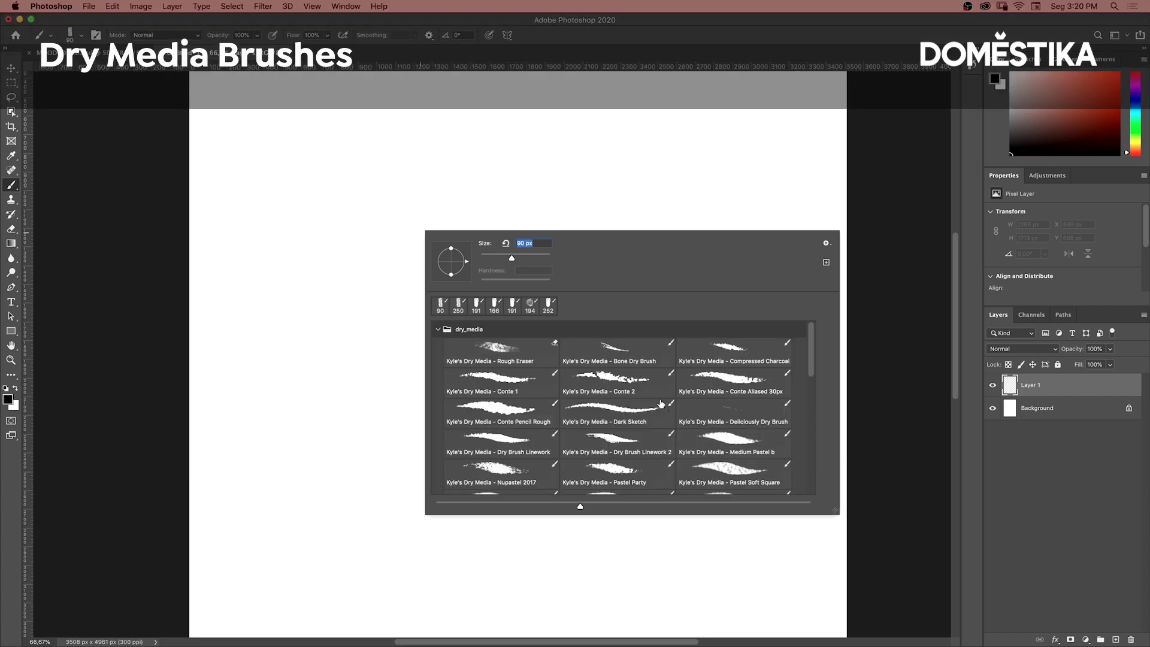
{"action": "left_click", "coordinate": [497, 411]}
{"action": "mouse_move", "coordinate": [291, 210]}
{"action": "left_mouse_down"}
{"action": "mouse_move", "coordinate": [385, 196]}
{"action": "mouse_move", "coordinate": [585, 278]}
{"action": "left_mouse_up"}
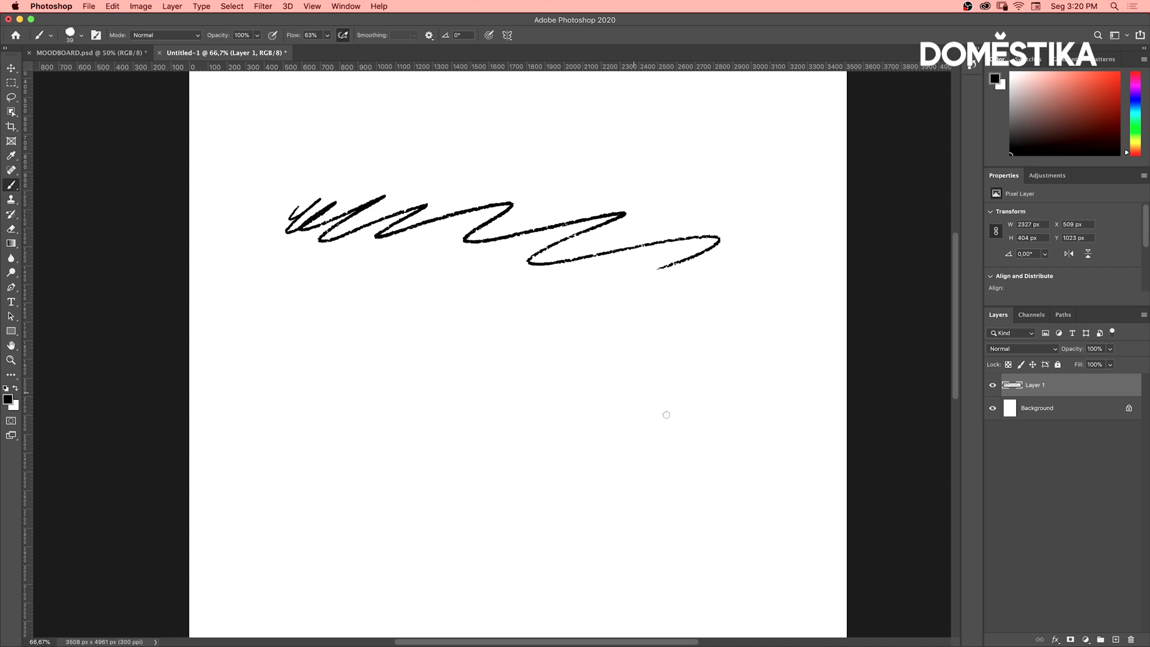
{"action": "right_click", "coordinate": [650, 394]}
{"action": "left_click", "coordinate": [934, 523]}
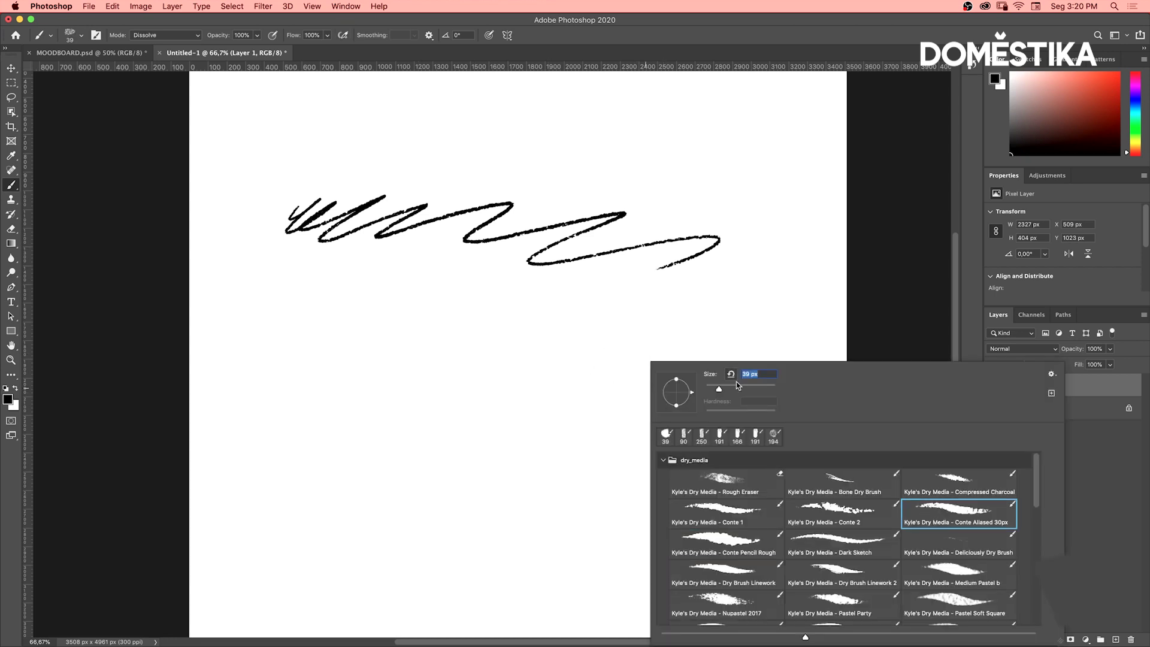
{"action": "left_click_drag", "start_coordinate": [317, 357], "coordinate": [736, 357]}
{"action": "left_click_drag", "start_coordinate": [329, 393], "coordinate": [732, 393]}
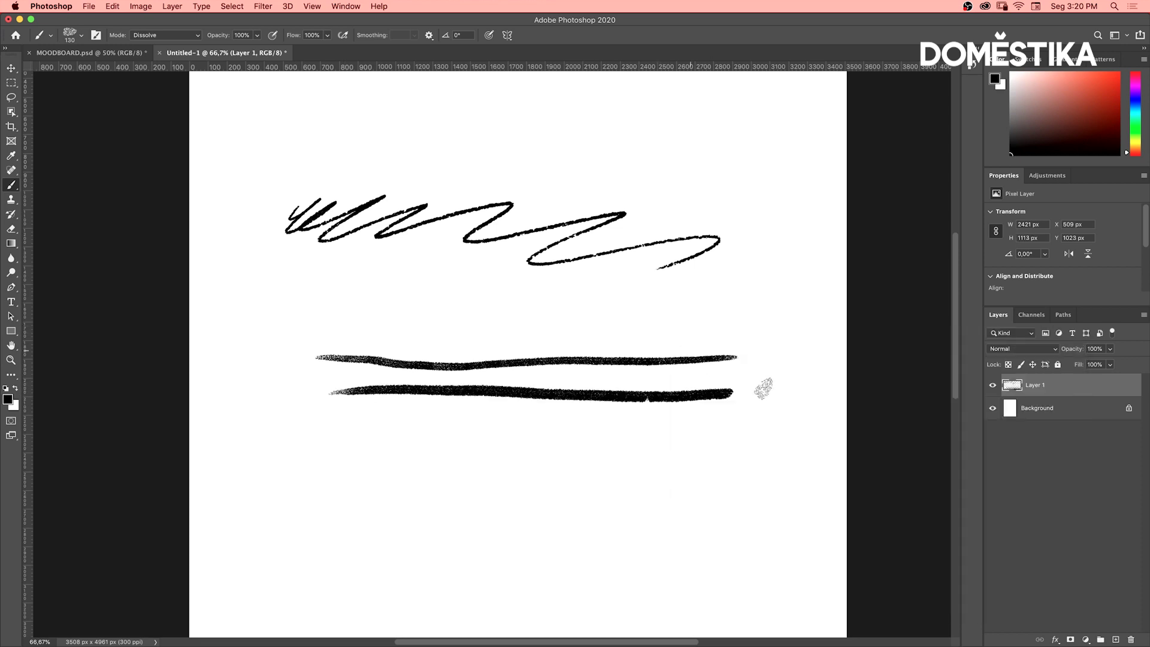
Step: Paint two soft grey lines above and below the black lines with Pastel Soft Square 3
{"action": "right_click", "coordinate": [634, 281]}
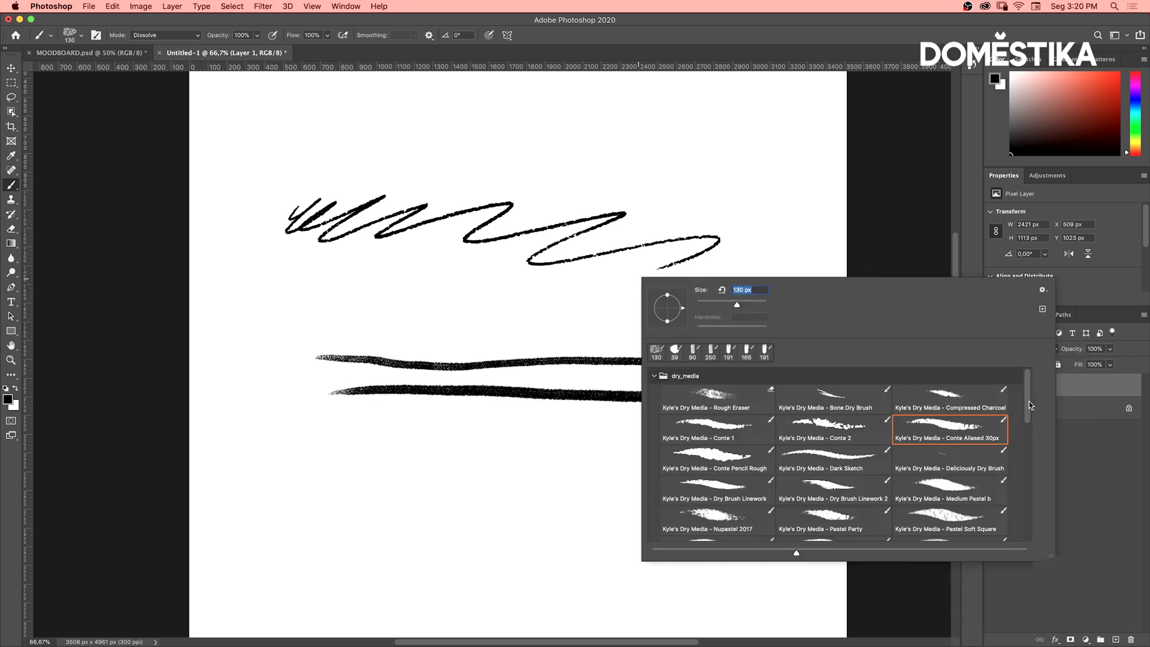
{"action": "left_click_drag", "start_coordinate": [1029, 405], "coordinate": [1029, 438]}
{"action": "left_click", "coordinate": [809, 417]}
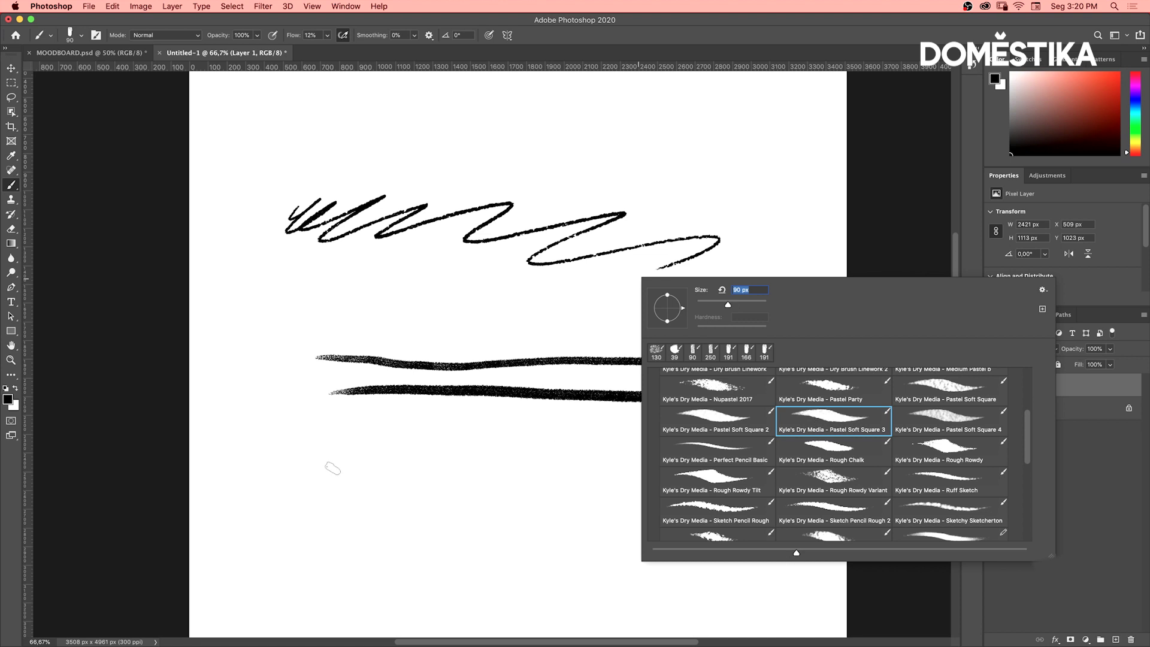
{"action": "left_click", "coordinate": [332, 468]}
{"action": "left_click_drag", "start_coordinate": [300, 471], "coordinate": [724, 453]}
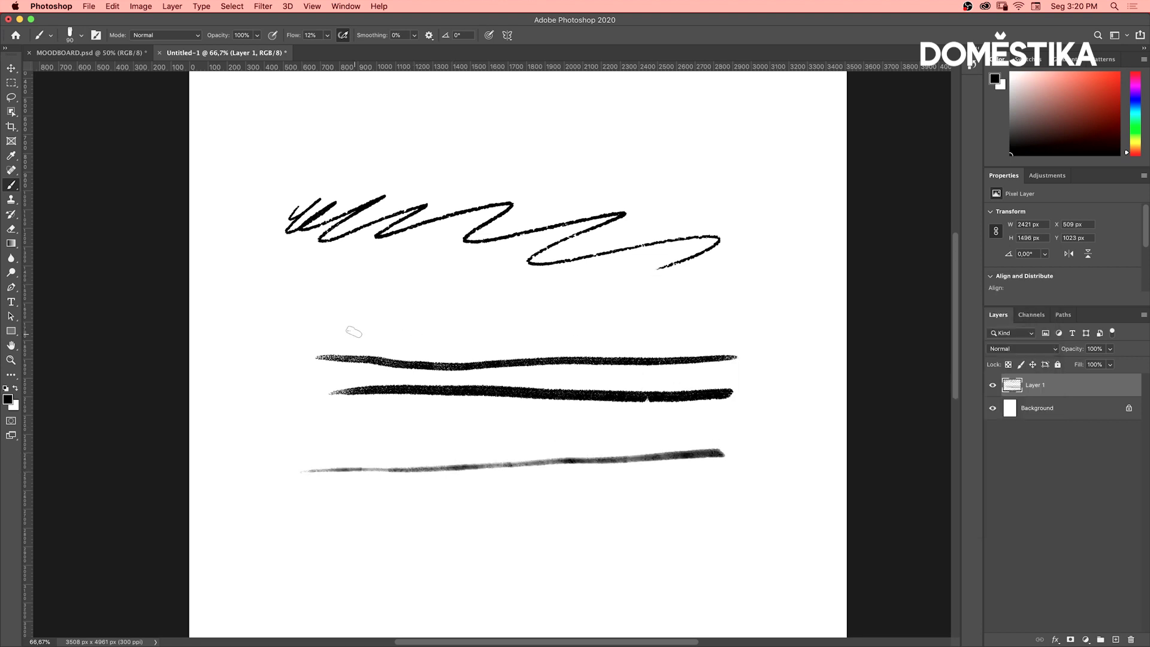
{"action": "left_click_drag", "start_coordinate": [354, 332], "coordinate": [721, 326]}
Step: Paint a rough black line across the top with Rough Rowdy, plus another dry-media test stroke
{"action": "right_click", "coordinate": [675, 206]}
{"action": "left_click", "coordinate": [991, 380]}
{"action": "left_click", "coordinate": [410, 152]}
{"action": "left_click_drag", "start_coordinate": [378, 143], "coordinate": [767, 152]}
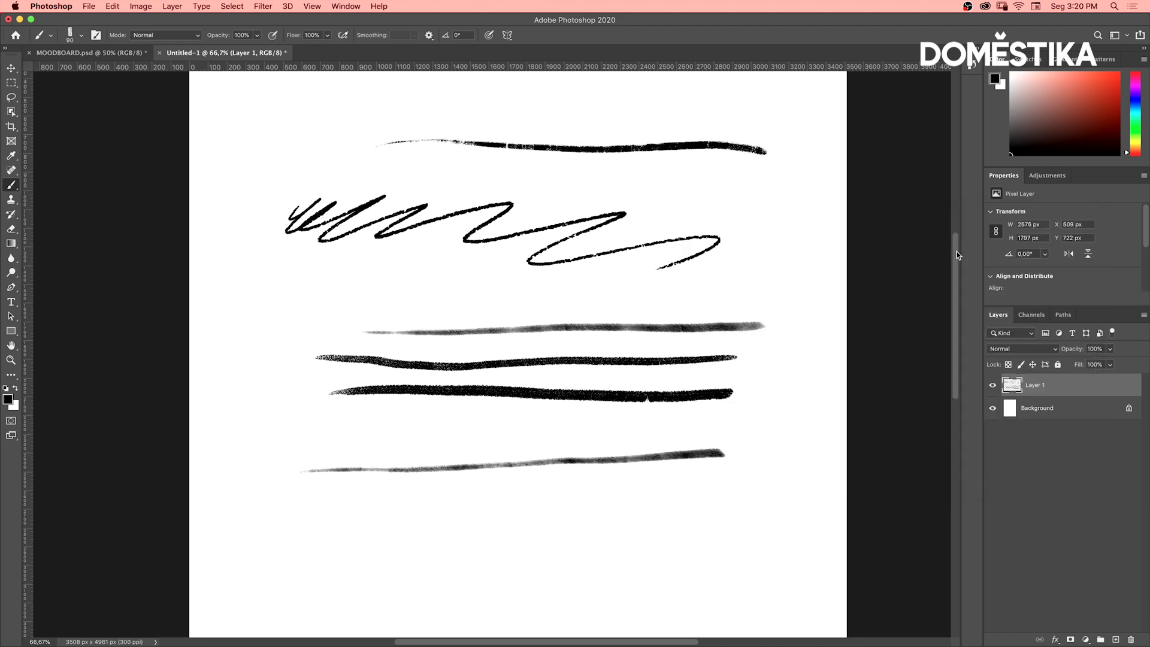
{"action": "scroll", "coordinate": [956, 255], "scroll_direction": "down", "scroll_amount": 5}
{"action": "right_click", "coordinate": [516, 314]}
{"action": "left_click", "coordinate": [584, 457]}
{"action": "left_click_drag", "start_coordinate": [297, 353], "coordinate": [649, 345]}
Step: Zoom to 100% and paint a thin pencil line with the Sketchy Sketcherton brush
{"action": "key", "text": "z"}
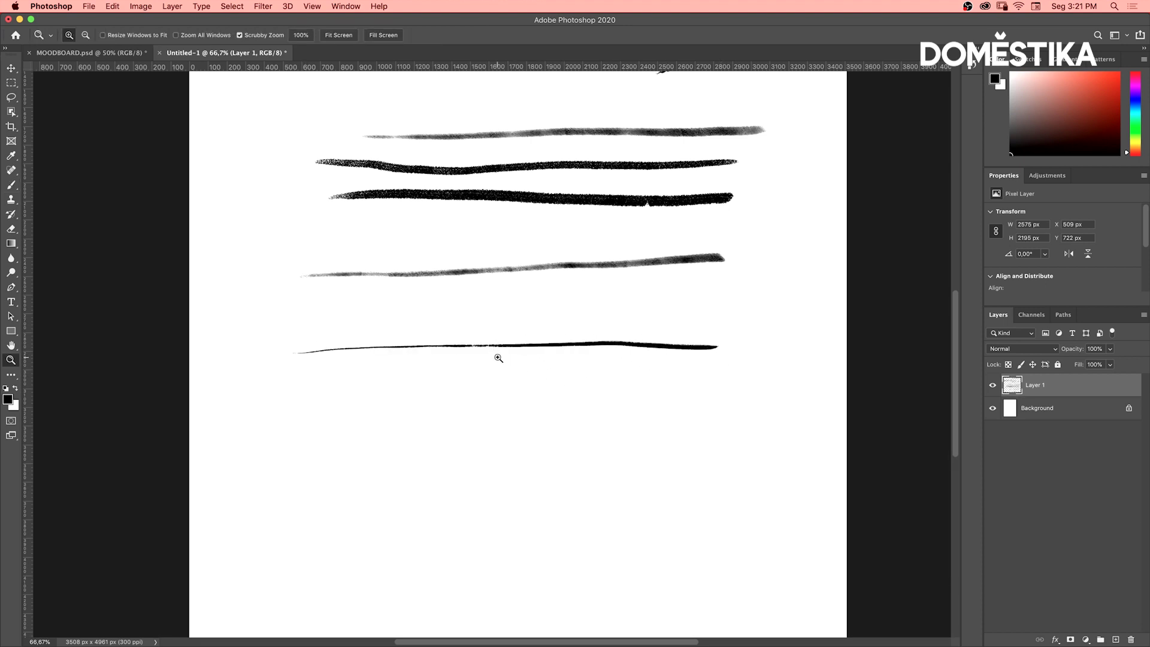
{"action": "left_click", "coordinate": [498, 357]}
{"action": "key", "text": "b"}
{"action": "right_click", "coordinate": [457, 362]}
{"action": "left_click", "coordinate": [735, 512]}
{"action": "left_click_drag", "start_coordinate": [225, 416], "coordinate": [542, 398]}
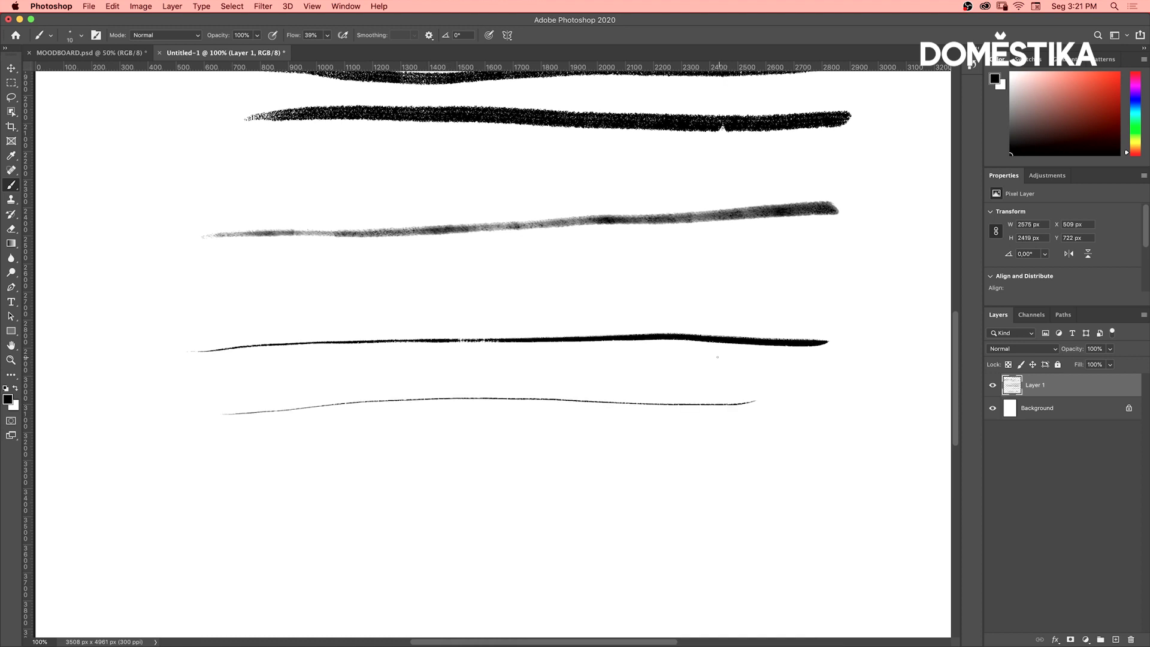
Step: Enlarge the brush to 250 px and paint a soft black dot below the pencil line
{"action": "right_click", "coordinate": [718, 357]}
{"action": "left_click_drag", "start_coordinate": [787, 391], "coordinate": [807, 388]}
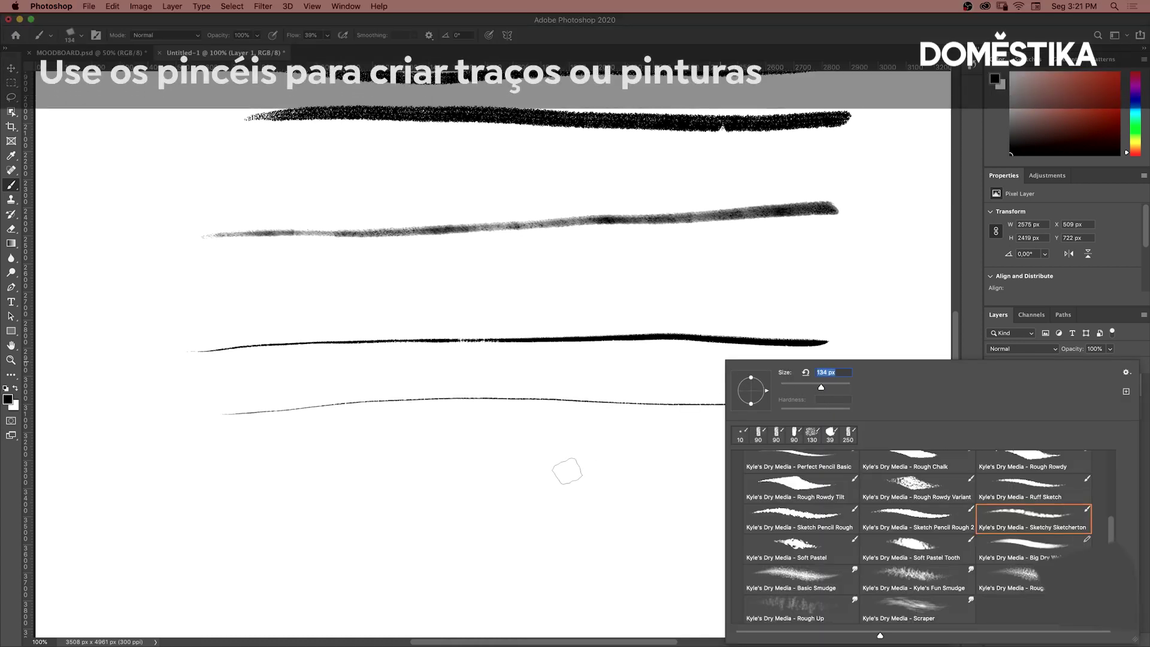
{"action": "left_click", "coordinate": [550, 464]}
{"action": "mouse_move", "coordinate": [560, 460]}
{"action": "left_mouse_down"}
{"action": "mouse_move", "coordinate": [611, 497]}
{"action": "mouse_move", "coordinate": [576, 489]}
{"action": "mouse_move", "coordinate": [577, 507]}
{"action": "left_mouse_up"}
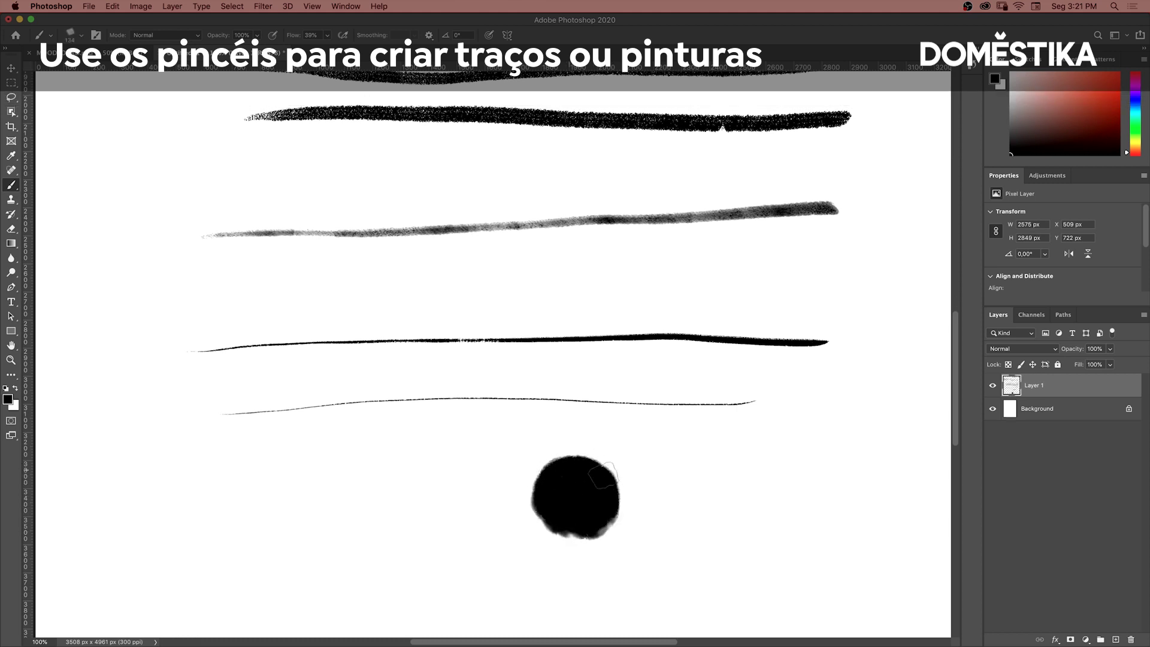
Step: Paint large textured loops and strokes across the middle and left, then zoom out to 33.3%
{"action": "right_click", "coordinate": [536, 386]}
{"action": "key", "text": "Return"}
{"action": "left_click_drag", "start_coordinate": [381, 302], "coordinate": [165, 301]}
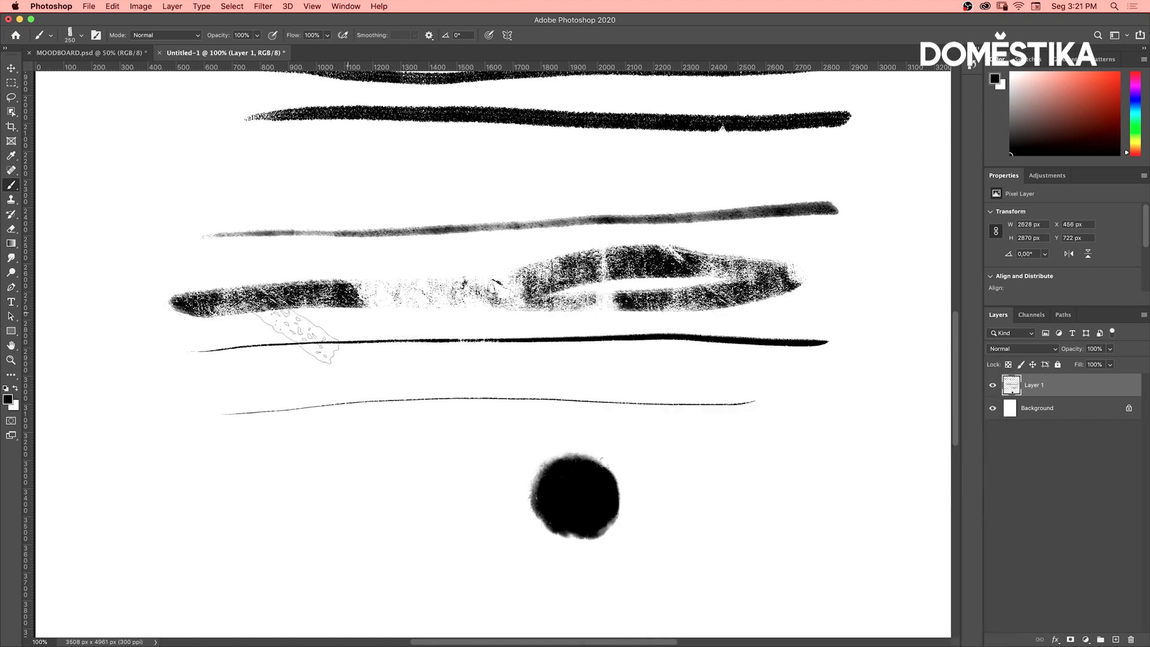
{"action": "mouse_move", "coordinate": [164, 491]}
{"action": "left_mouse_down"}
{"action": "mouse_move", "coordinate": [877, 413]}
{"action": "mouse_move", "coordinate": [294, 465]}
{"action": "mouse_move", "coordinate": [738, 436]}
{"action": "mouse_move", "coordinate": [861, 487]}
{"action": "mouse_move", "coordinate": [717, 444]}
{"action": "left_mouse_up"}
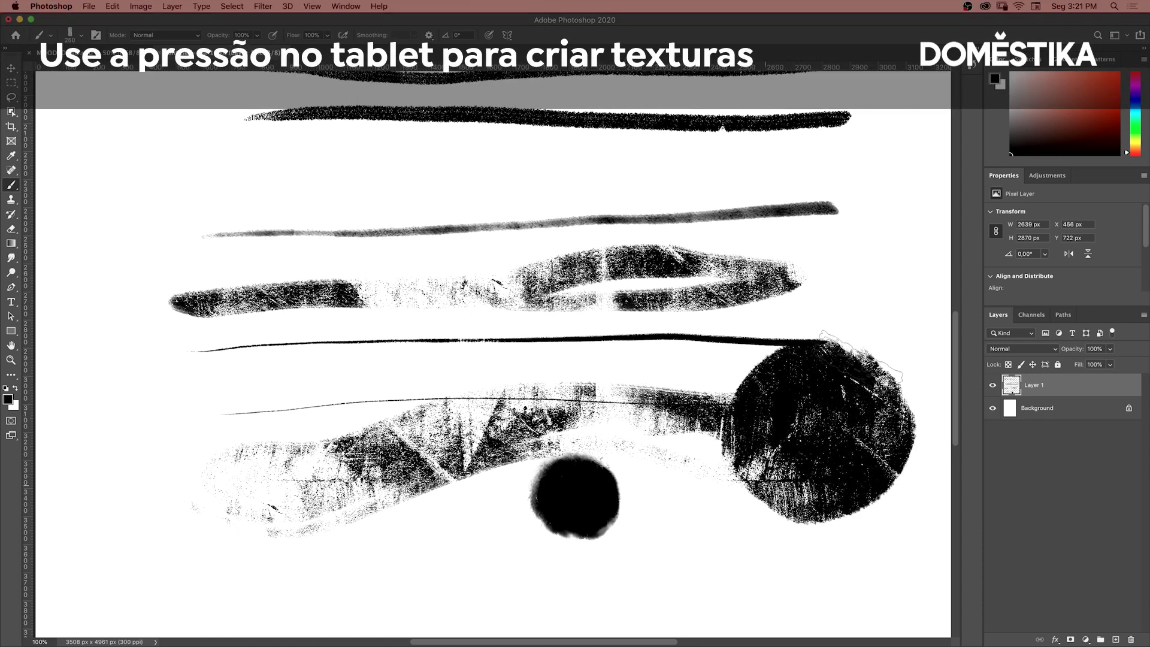
{"action": "mouse_move", "coordinate": [139, 143]}
{"action": "left_mouse_down"}
{"action": "mouse_move", "coordinate": [116, 193]}
{"action": "mouse_move", "coordinate": [106, 386]}
{"action": "mouse_move", "coordinate": [174, 521]}
{"action": "left_mouse_up"}
{"action": "mouse_move", "coordinate": [185, 437]}
{"action": "left_mouse_down"}
{"action": "mouse_move", "coordinate": [182, 282]}
{"action": "mouse_move", "coordinate": [160, 150]}
{"action": "mouse_move", "coordinate": [127, 389]}
{"action": "left_mouse_up"}
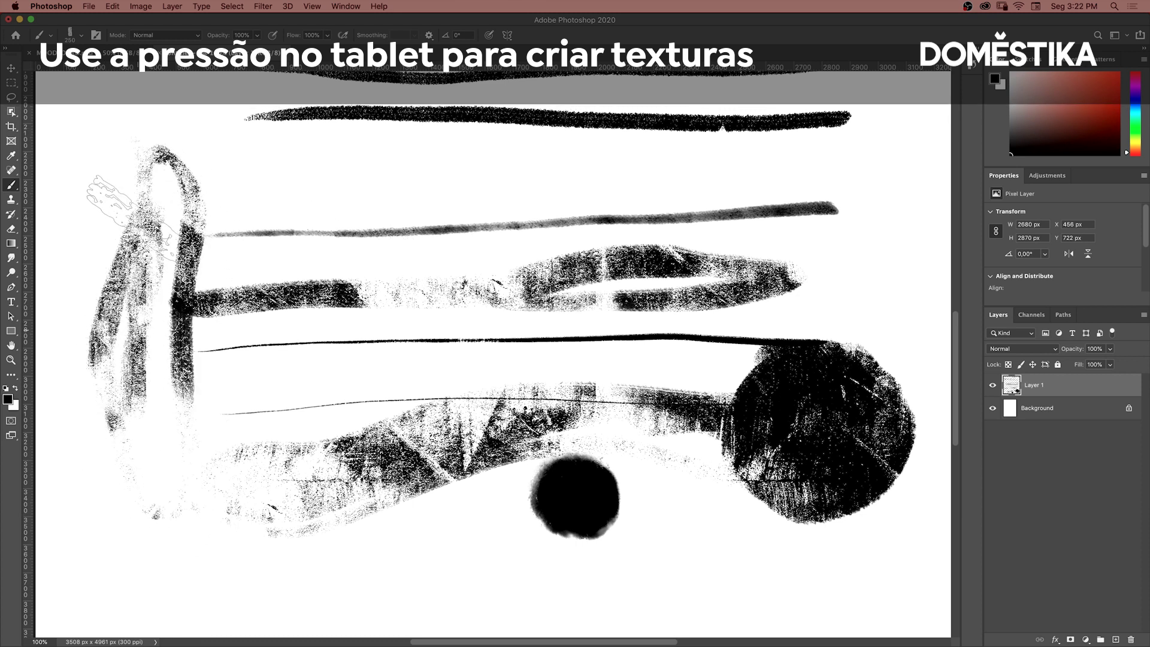
{"action": "key", "text": "z"}
{"action": "left_click", "coordinate": [508, 309], "text": "alt"}
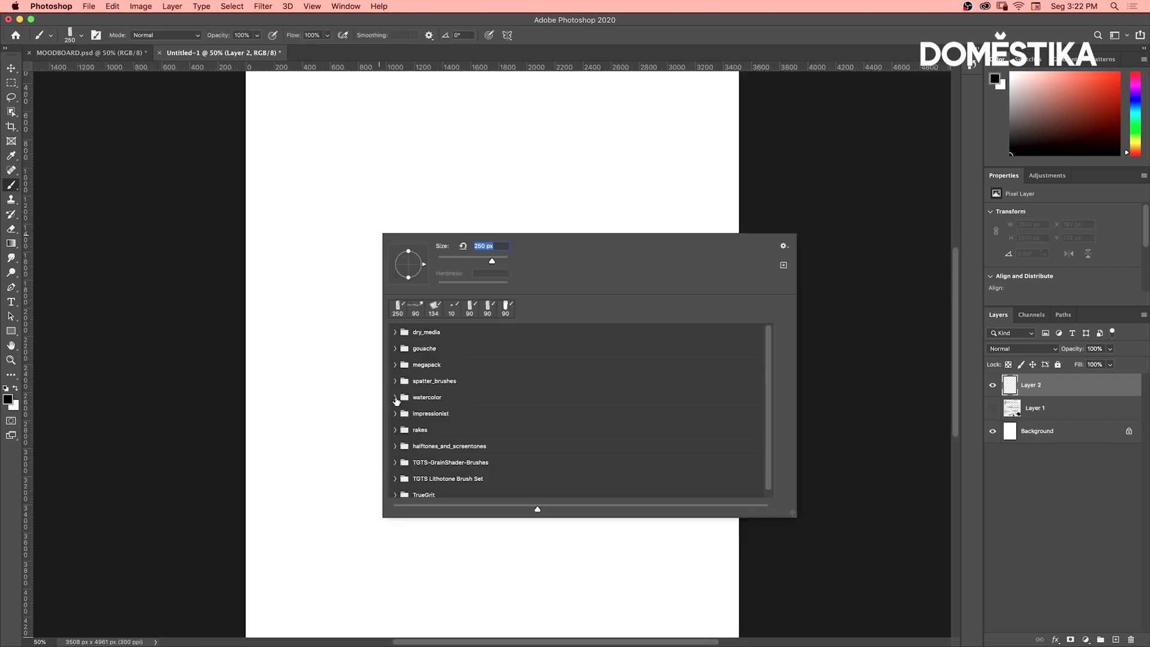
Step: Select the Kyle's Real Watercolor - 5 brush and set the paint colour to red
{"action": "left_click", "coordinate": [395, 398]}
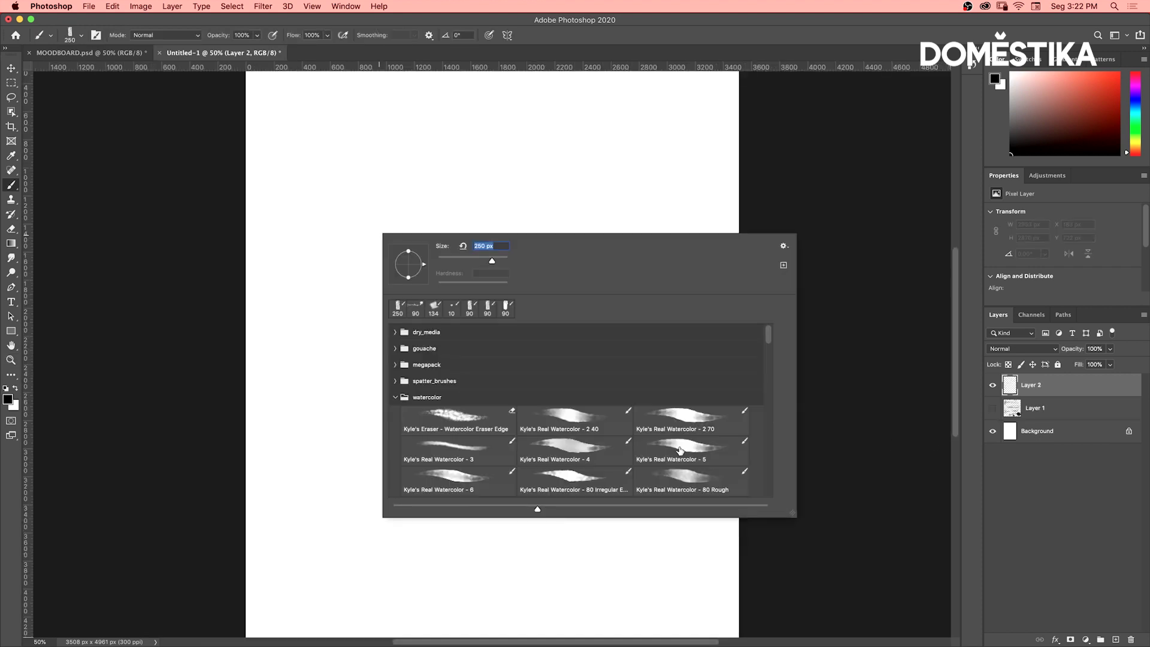
{"action": "left_click", "coordinate": [681, 449]}
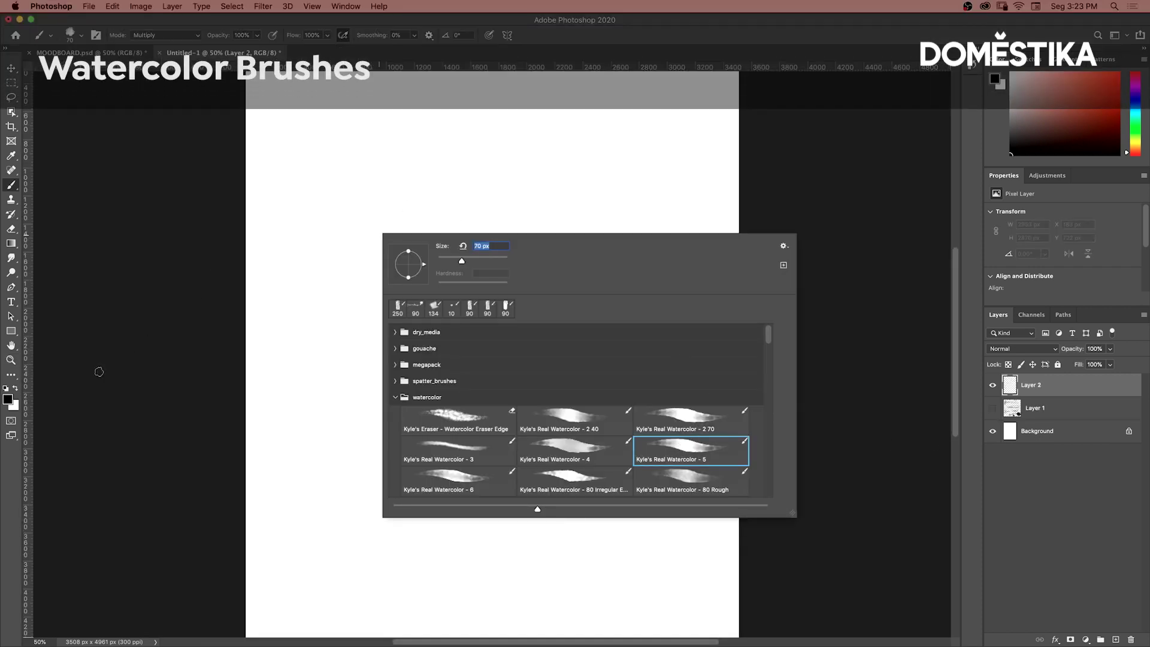
{"action": "left_click", "coordinate": [7, 400]}
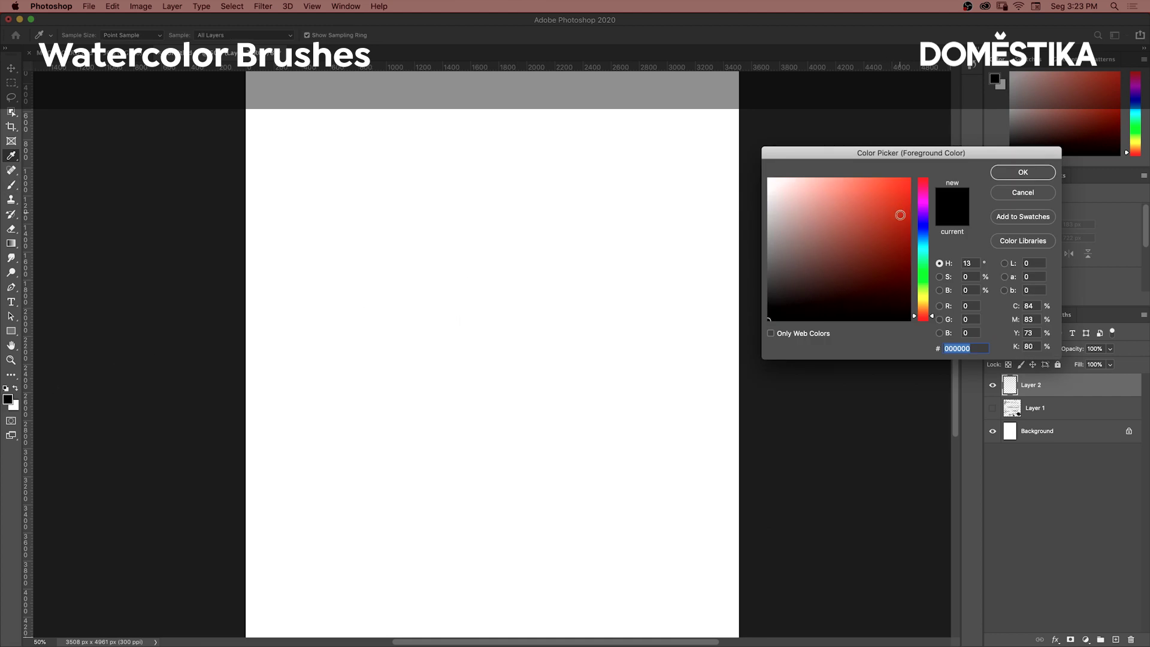
{"action": "left_click", "coordinate": [893, 240]}
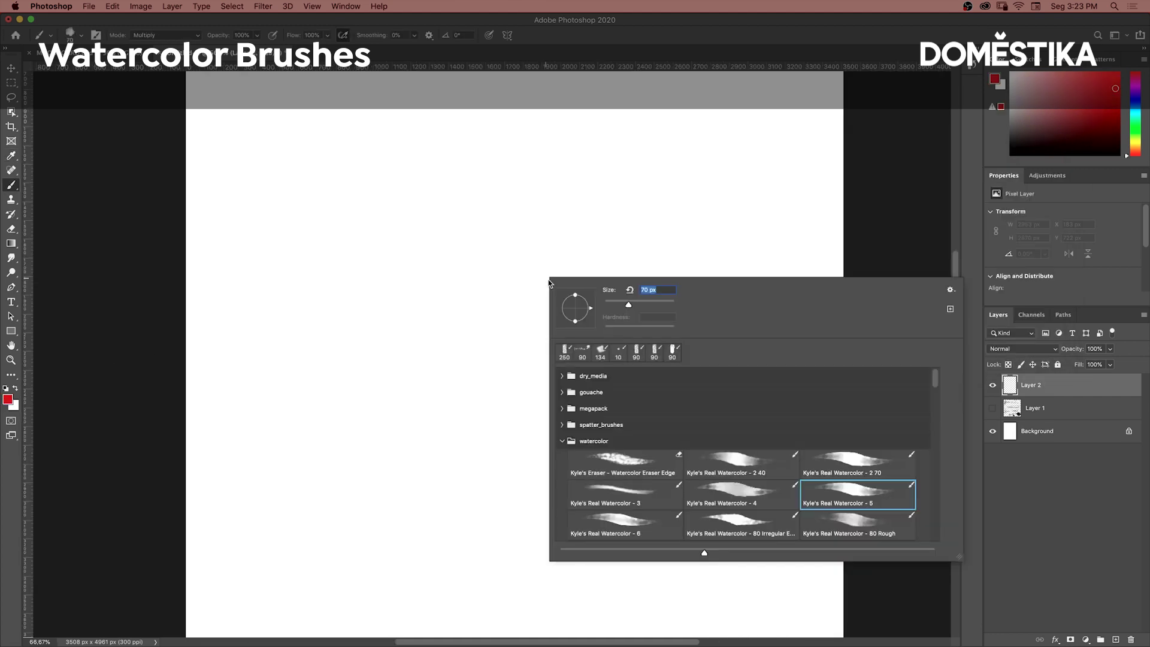
{"action": "left_click", "coordinate": [436, 260]}
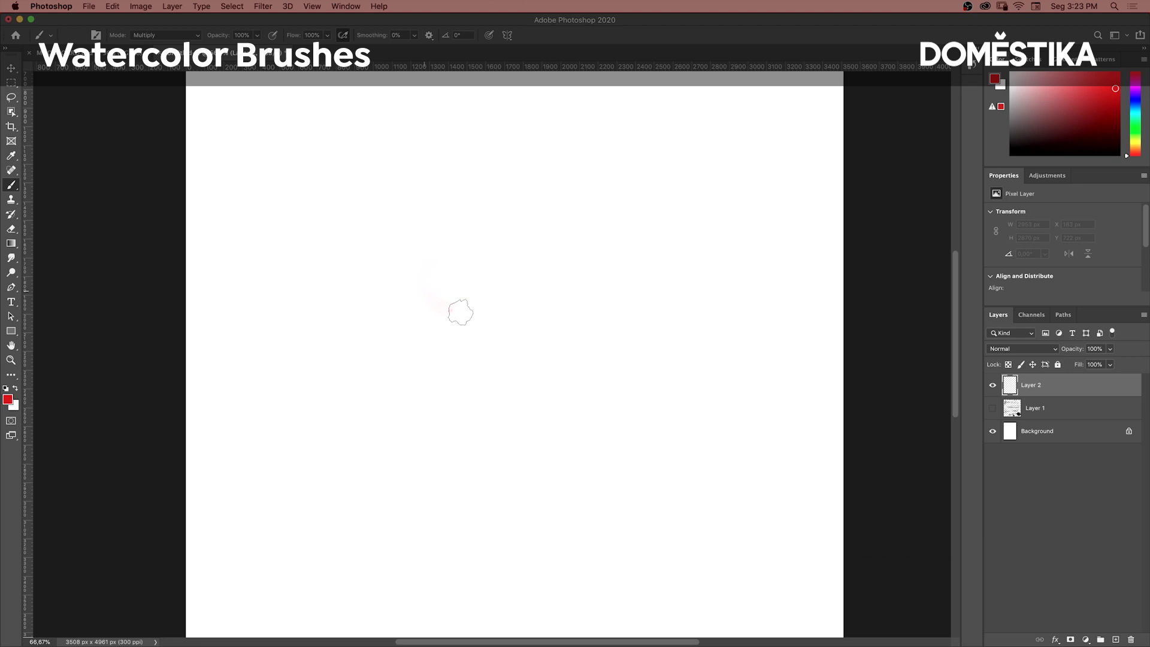
Step: Paint a red watercolor ring and build up a darker centre with repeated dabs
{"action": "left_click_drag", "start_coordinate": [426, 297], "coordinate": [432, 281]}
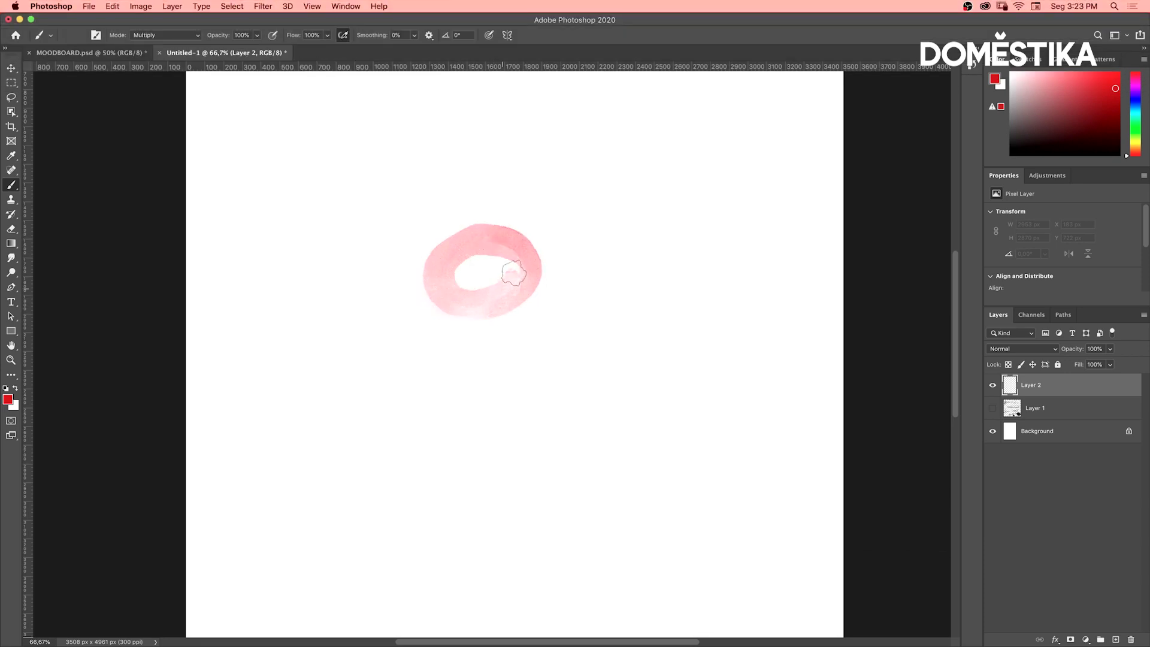
{"action": "left_click_drag", "start_coordinate": [470, 273], "coordinate": [483, 279]}
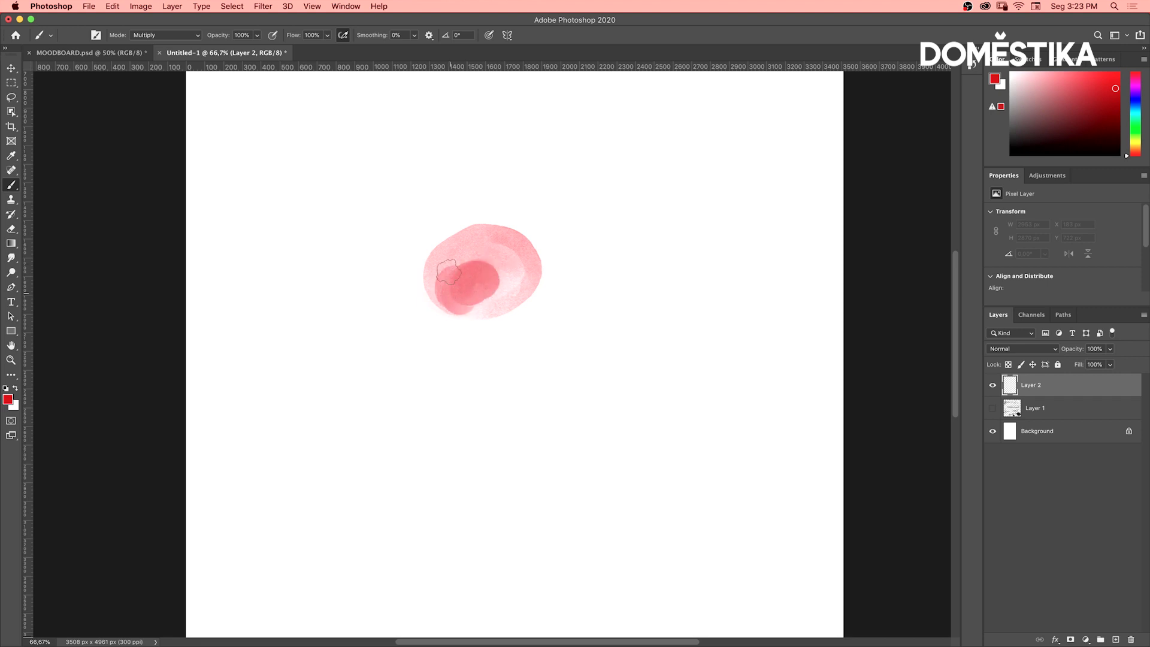
{"action": "left_click_drag", "start_coordinate": [475, 306], "coordinate": [499, 305]}
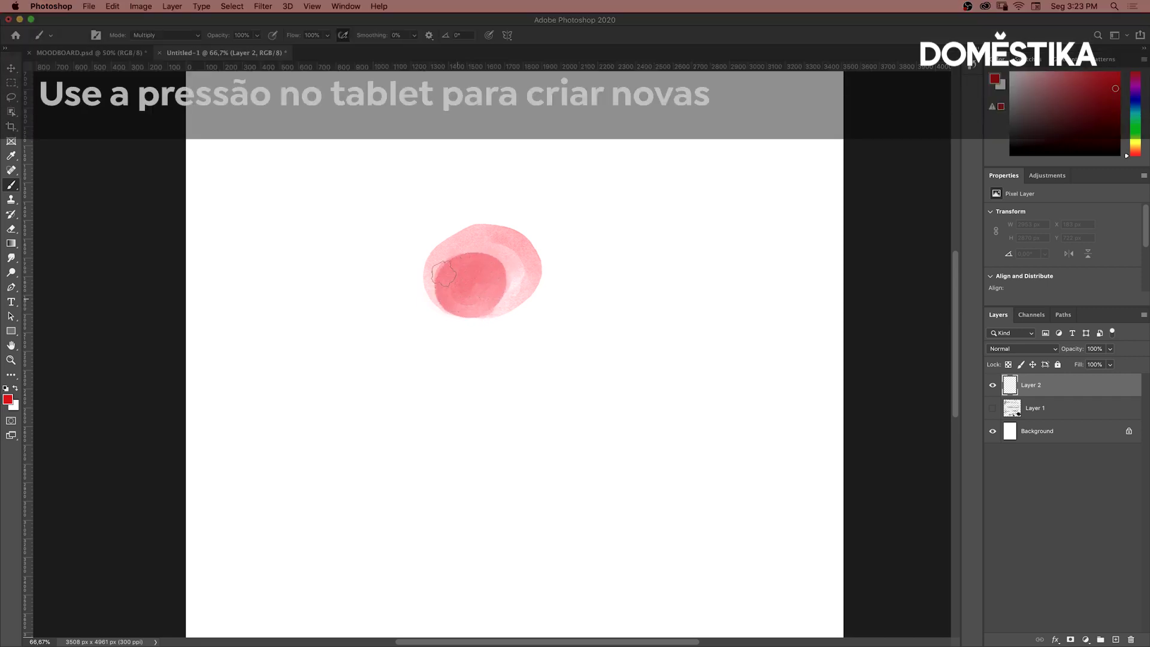
{"action": "left_click_drag", "start_coordinate": [458, 258], "coordinate": [466, 293]}
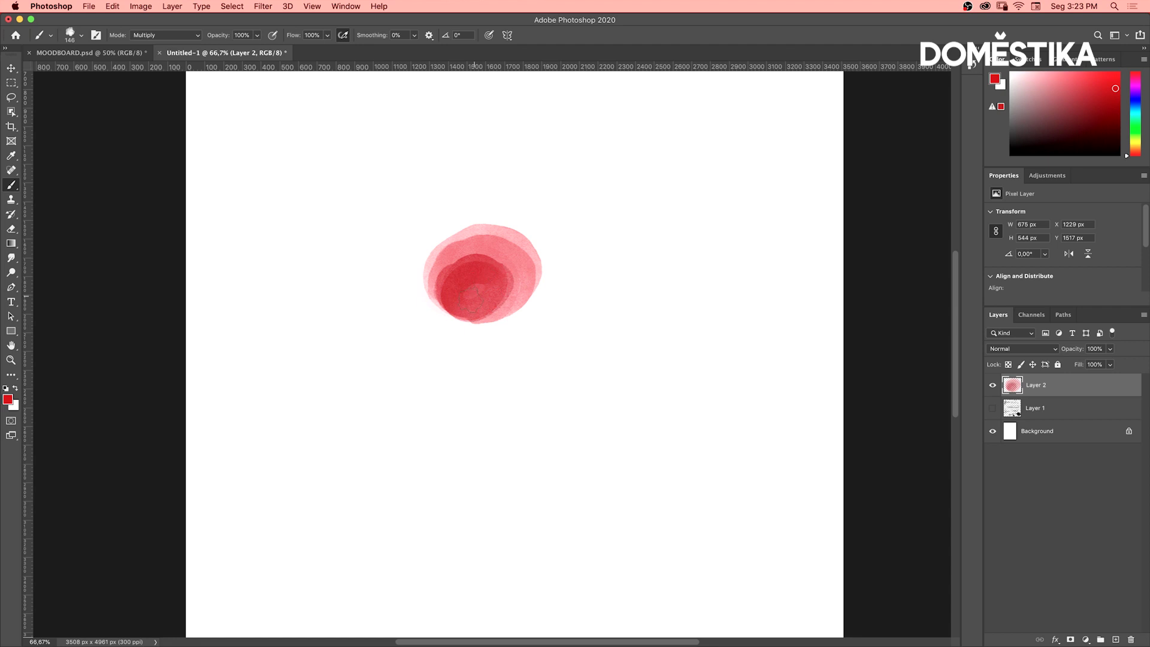
{"action": "left_click", "coordinate": [472, 297]}
Step: Paint a pale pink watercolor oval beside the blob and zoom in on it
{"action": "mouse_move", "coordinate": [625, 232]}
{"action": "left_mouse_down"}
{"action": "mouse_move", "coordinate": [716, 236]}
{"action": "mouse_move", "coordinate": [638, 202]}
{"action": "mouse_move", "coordinate": [731, 325]}
{"action": "mouse_move", "coordinate": [743, 267]}
{"action": "left_mouse_up"}
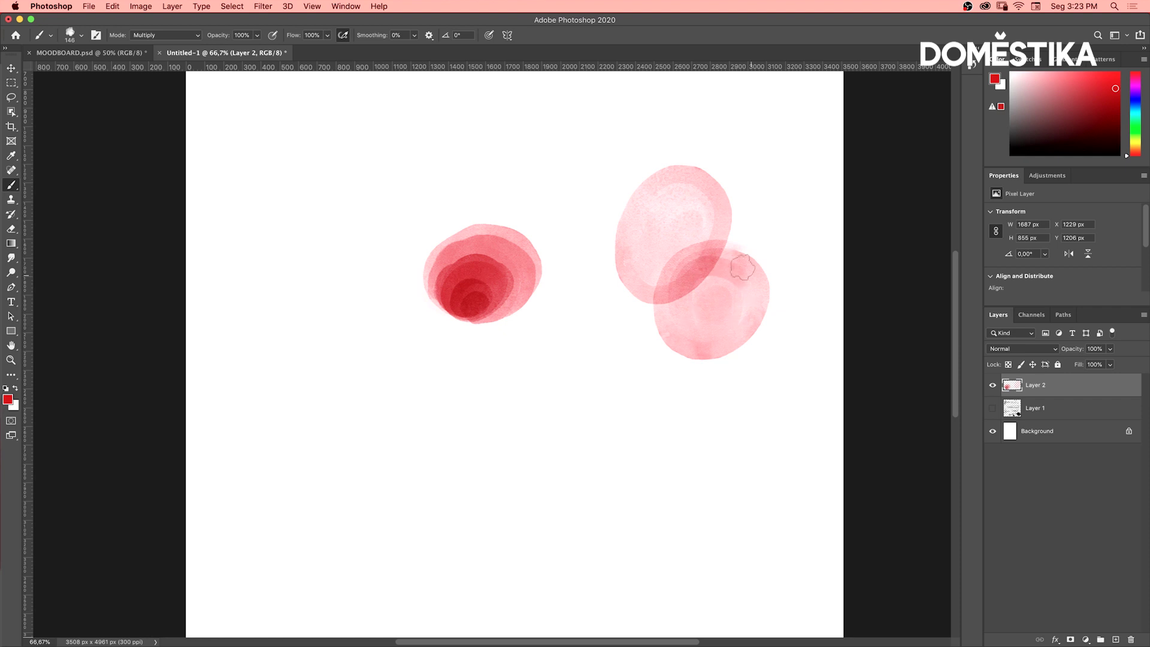
{"action": "key", "text": "z"}
{"action": "left_click_drag", "start_coordinate": [717, 269], "coordinate": [710, 318]}
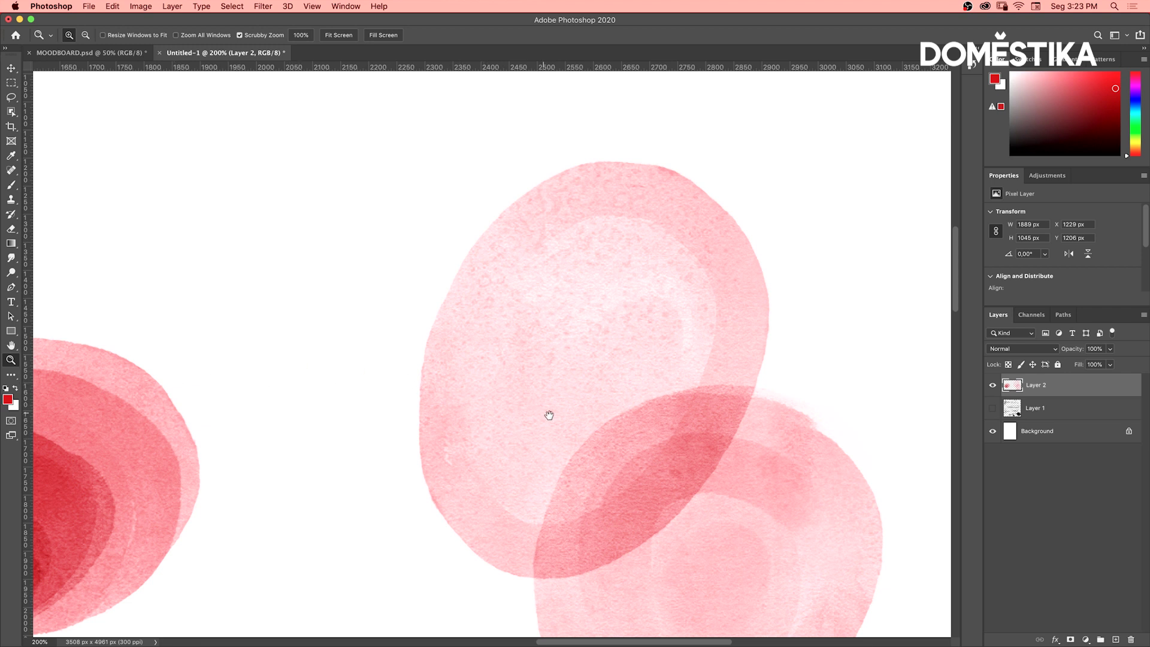
Step: Paint a bold pink band at upper left with the Irregular Edge watercolor brush
{"action": "key", "text": "b"}
{"action": "right_click", "coordinate": [392, 267]}
{"action": "left_click", "coordinate": [597, 512]}
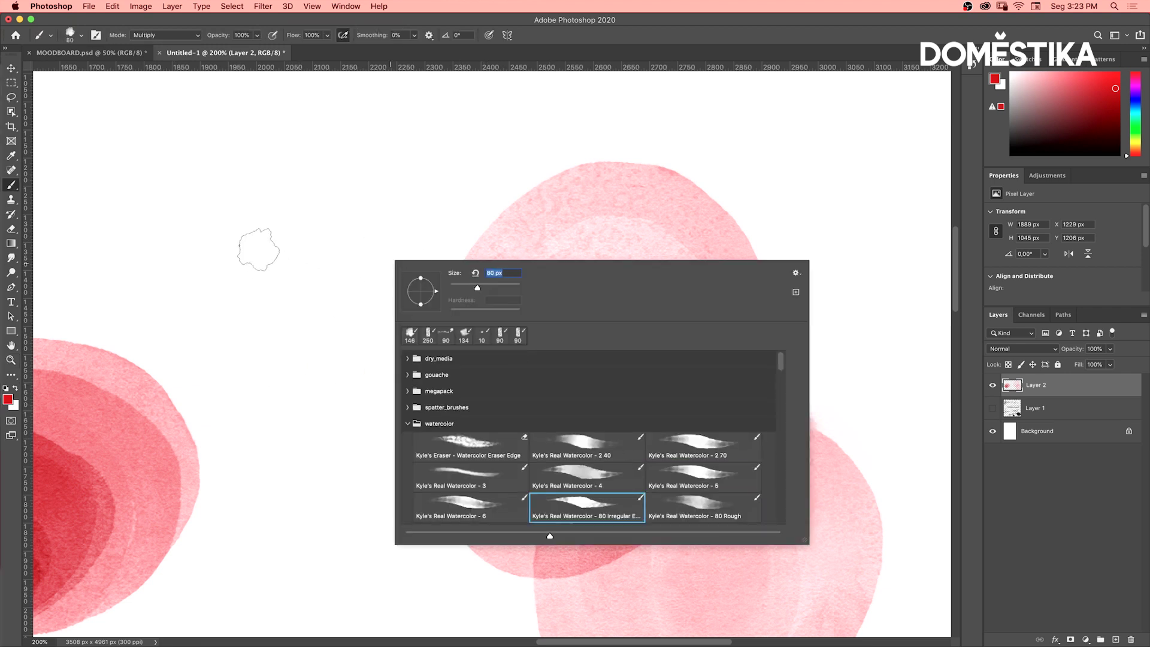
{"action": "left_click", "coordinate": [256, 249]}
{"action": "mouse_move", "coordinate": [278, 232]}
{"action": "left_mouse_down"}
{"action": "mouse_move", "coordinate": [394, 245]}
{"action": "mouse_move", "coordinate": [282, 222]}
{"action": "left_mouse_up"}
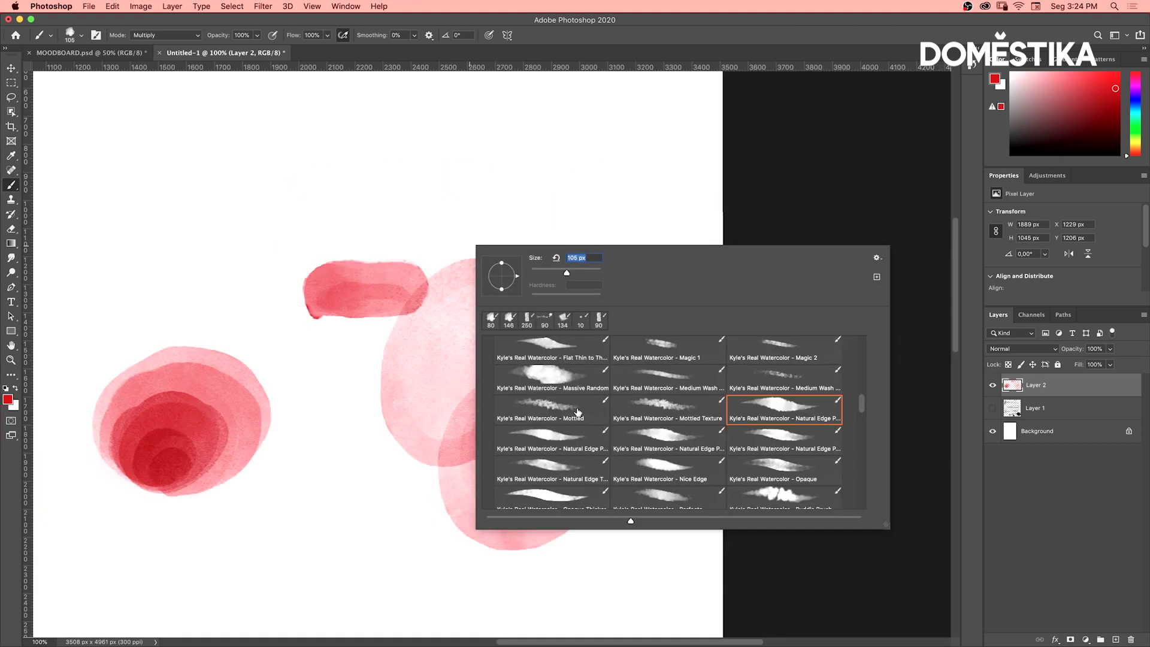
Step: Add a small dab with a 70 px Natural Edge brush and a wide pale band with Opaque
{"action": "left_click", "coordinate": [651, 433]}
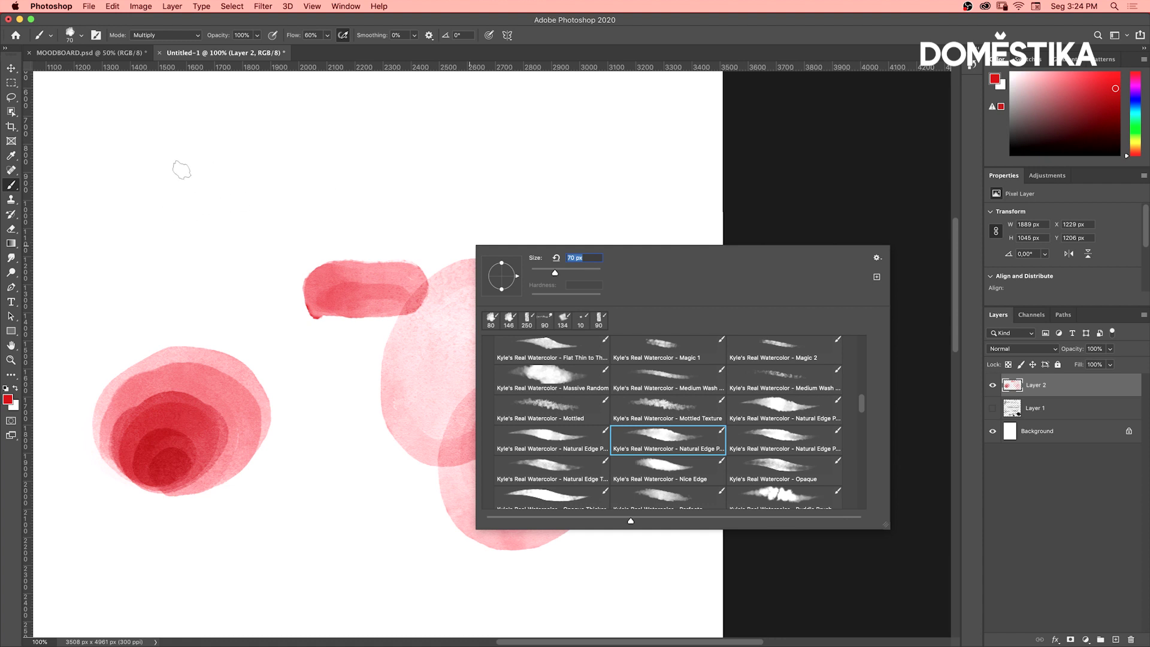
{"action": "left_click_drag", "start_coordinate": [179, 170], "coordinate": [183, 189]}
{"action": "right_click", "coordinate": [321, 206]}
{"action": "left_click", "coordinate": [587, 393]}
{"action": "left_click", "coordinate": [329, 128]}
{"action": "mouse_move", "coordinate": [336, 136]}
{"action": "left_mouse_down"}
{"action": "mouse_move", "coordinate": [567, 149]}
{"action": "mouse_move", "coordinate": [402, 146]}
{"action": "mouse_move", "coordinate": [418, 159]}
{"action": "mouse_move", "coordinate": [551, 160]}
{"action": "mouse_move", "coordinate": [367, 186]}
{"action": "mouse_move", "coordinate": [511, 184]}
{"action": "mouse_move", "coordinate": [406, 210]}
{"action": "mouse_move", "coordinate": [552, 194]}
{"action": "mouse_move", "coordinate": [511, 171]}
{"action": "mouse_move", "coordinate": [500, 179]}
{"action": "left_mouse_up"}
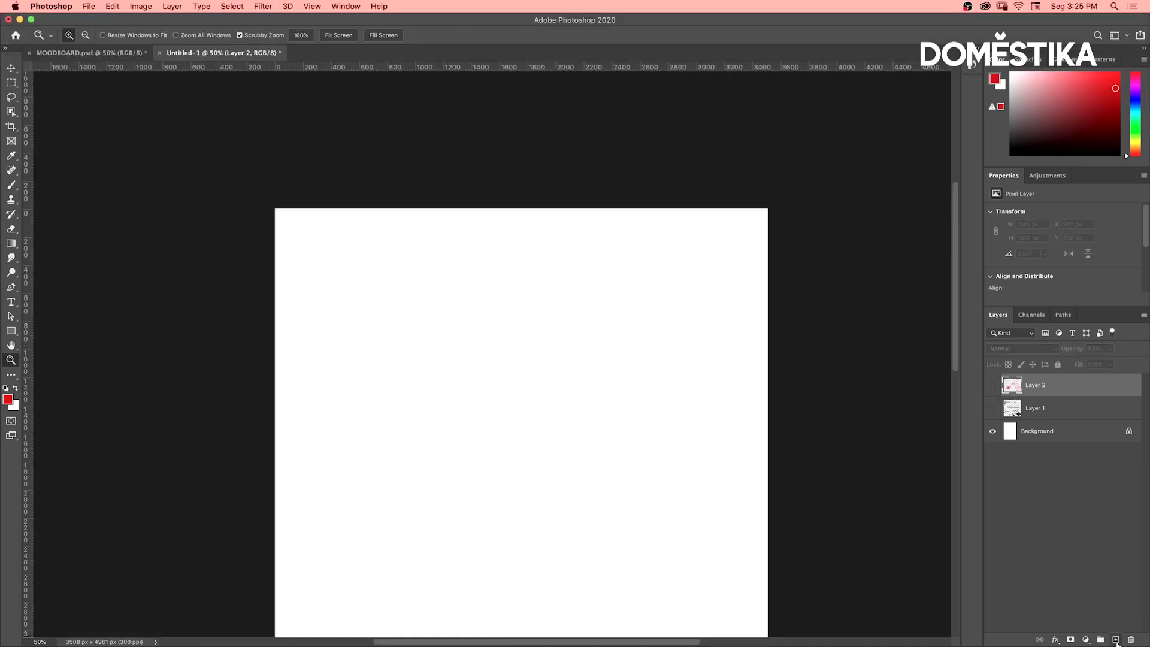
Step: On a new layer, paint a red test stroke with the French Sharp Block impressionist brush
{"action": "left_click", "coordinate": [1115, 640]}
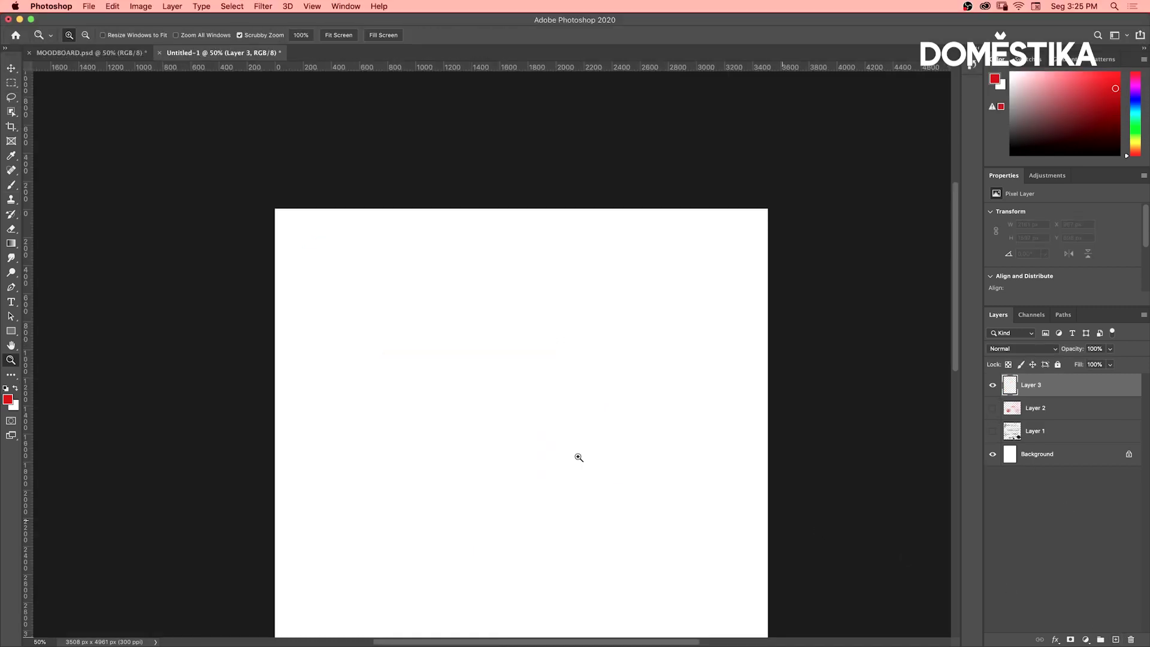
{"action": "key", "text": "b"}
{"action": "right_click", "coordinate": [577, 457]}
{"action": "left_click", "coordinate": [449, 541]}
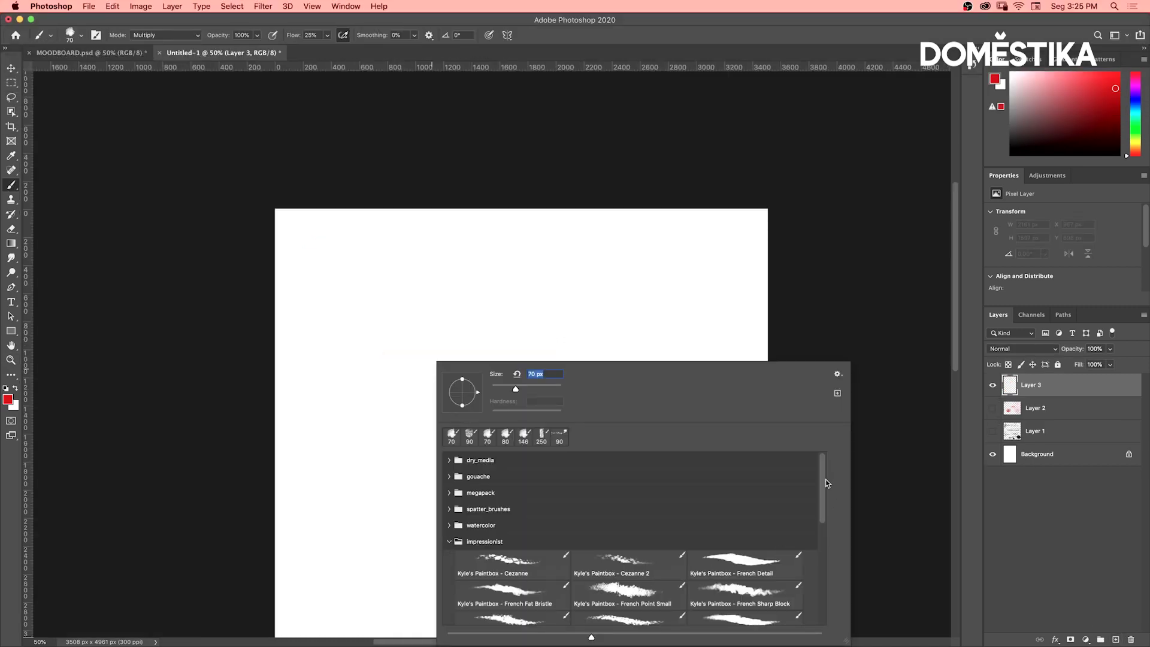
{"action": "scroll", "coordinate": [599, 509], "scroll_direction": "down", "scroll_amount": 2}
{"action": "scroll", "coordinate": [462, 474], "scroll_direction": "down", "scroll_amount": 3}
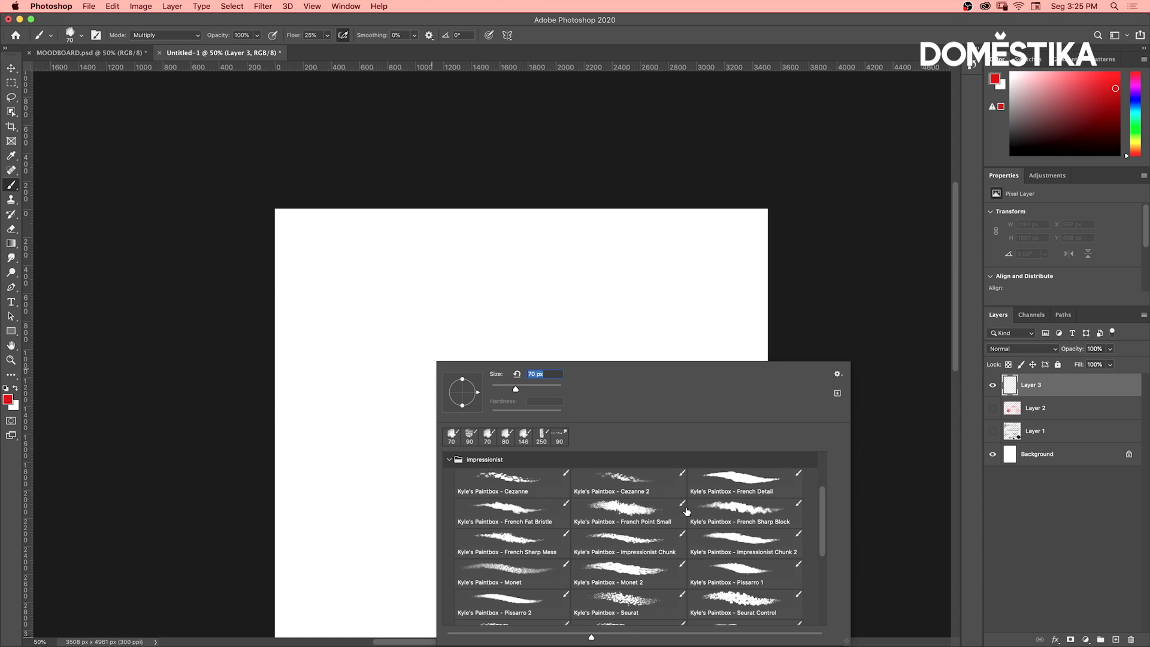
{"action": "left_click", "coordinate": [748, 515]}
{"action": "mouse_move", "coordinate": [448, 317]}
{"action": "left_mouse_down"}
{"action": "mouse_move", "coordinate": [641, 326]}
{"action": "mouse_move", "coordinate": [427, 372]}
{"action": "mouse_move", "coordinate": [642, 404]}
{"action": "left_mouse_up"}
Step: Try a thin stroke with another impressionist brush, then clear Layer 3's test strokes
{"action": "right_click", "coordinate": [641, 404]}
{"action": "left_click", "coordinate": [734, 539]}
{"action": "mouse_move", "coordinate": [370, 387]}
{"action": "left_mouse_down"}
{"action": "mouse_move", "coordinate": [352, 446]}
{"action": "mouse_move", "coordinate": [443, 473]}
{"action": "left_mouse_up"}
{"action": "key", "text": "BackSpace"}
Step: Paint a red lips-like halftone shape with the Circle Tight screentone brush
{"action": "right_click", "coordinate": [467, 327]}
{"action": "scroll", "coordinate": [857, 465], "scroll_direction": "down", "scroll_amount": 3}
{"action": "scroll", "coordinate": [857, 465], "scroll_direction": "down", "scroll_amount": 1}
{"action": "left_click", "coordinate": [568, 523]}
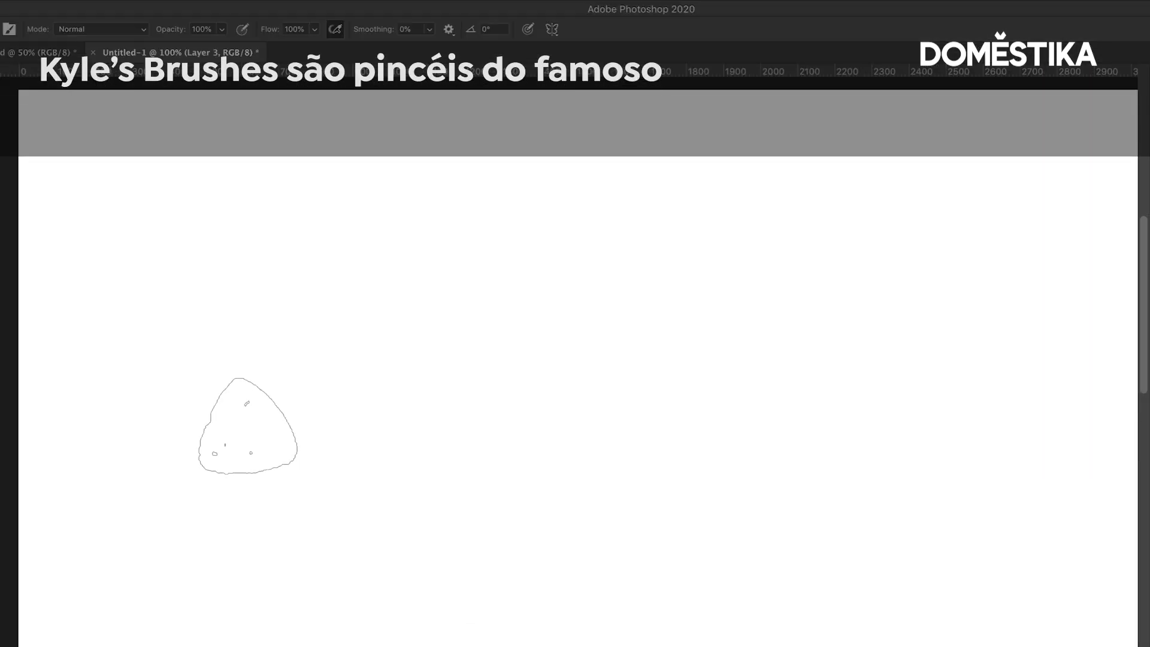
{"action": "mouse_move", "coordinate": [275, 323]}
{"action": "left_mouse_down"}
{"action": "mouse_move", "coordinate": [507, 322]}
{"action": "mouse_move", "coordinate": [781, 254]}
{"action": "left_mouse_up"}
{"action": "mouse_move", "coordinate": [915, 321]}
{"action": "left_mouse_down"}
{"action": "mouse_move", "coordinate": [526, 295]}
{"action": "mouse_move", "coordinate": [282, 410]}
{"action": "mouse_move", "coordinate": [616, 341]}
{"action": "mouse_move", "coordinate": [803, 371]}
{"action": "mouse_move", "coordinate": [407, 354]}
{"action": "mouse_move", "coordinate": [365, 362]}
{"action": "mouse_move", "coordinate": [772, 365]}
{"action": "left_mouse_up"}
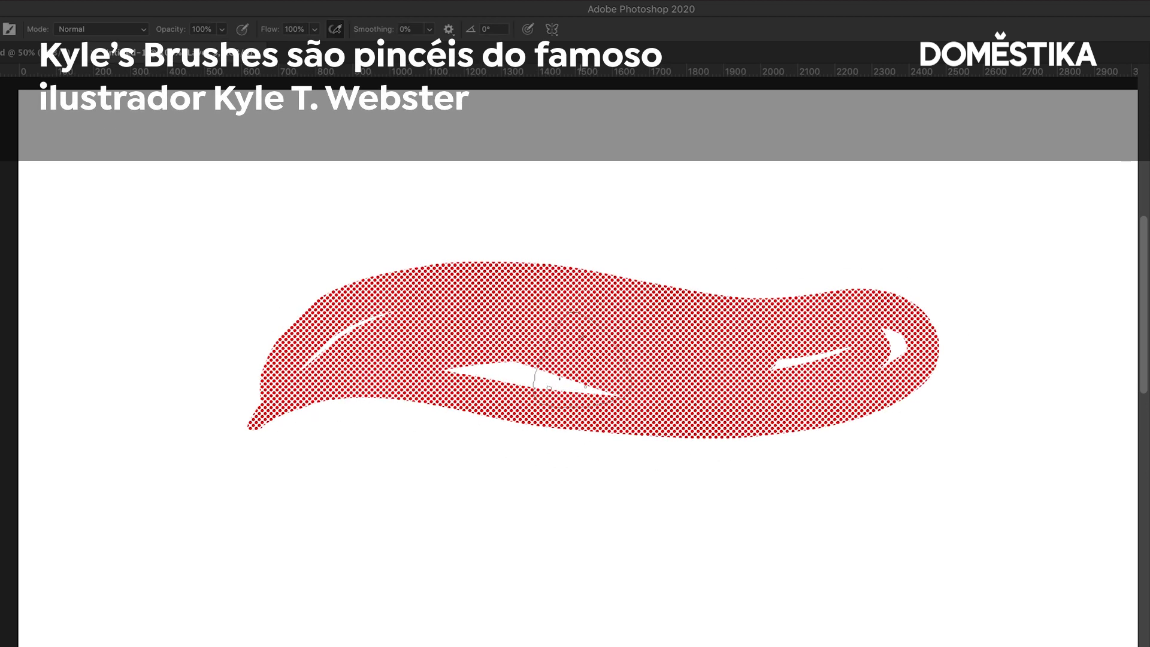
Step: Paint a wavy red stroke below the lips with the Parquet screentone brush
{"action": "right_click", "coordinate": [596, 359]}
{"action": "scroll", "coordinate": [1078, 569], "scroll_direction": "down", "scroll_amount": 5}
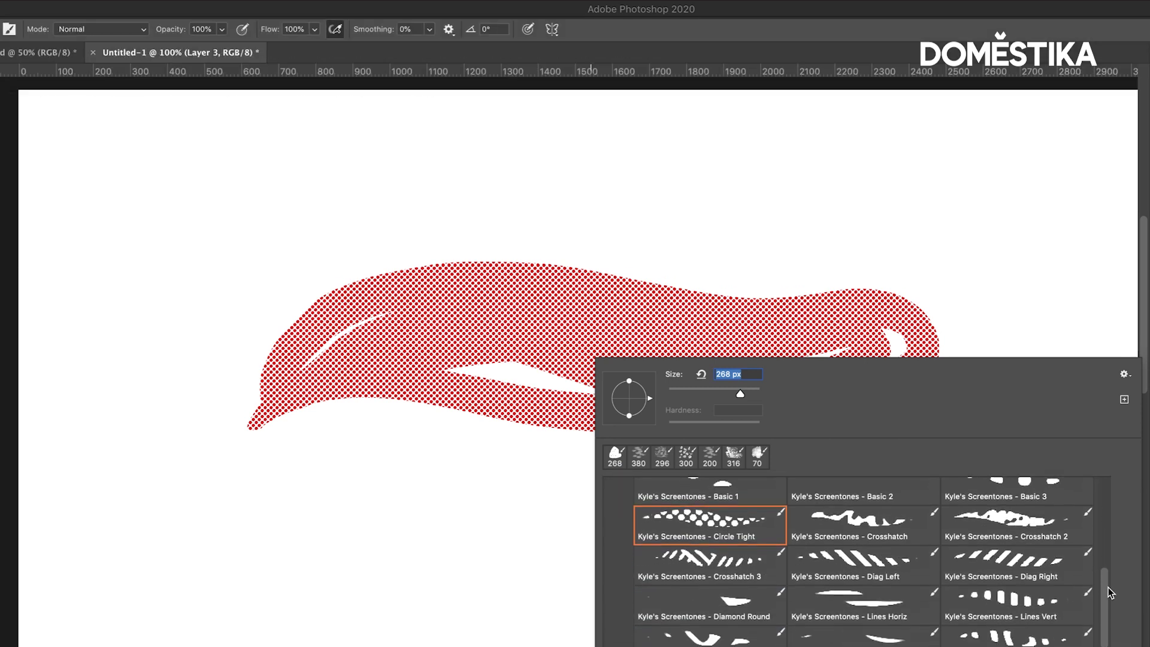
{"action": "left_click", "coordinate": [739, 595]}
{"action": "mouse_move", "coordinate": [234, 582]}
{"action": "left_mouse_down"}
{"action": "mouse_move", "coordinate": [783, 539]}
{"action": "mouse_move", "coordinate": [309, 532]}
{"action": "mouse_move", "coordinate": [519, 555]}
{"action": "mouse_move", "coordinate": [323, 542]}
{"action": "mouse_move", "coordinate": [617, 530]}
{"action": "mouse_move", "coordinate": [538, 542]}
{"action": "left_mouse_up"}
Step: Switch blending to Dissolve, paint a wide halftone stroke and round dab, then set black
{"action": "right_click", "coordinate": [1132, 586]}
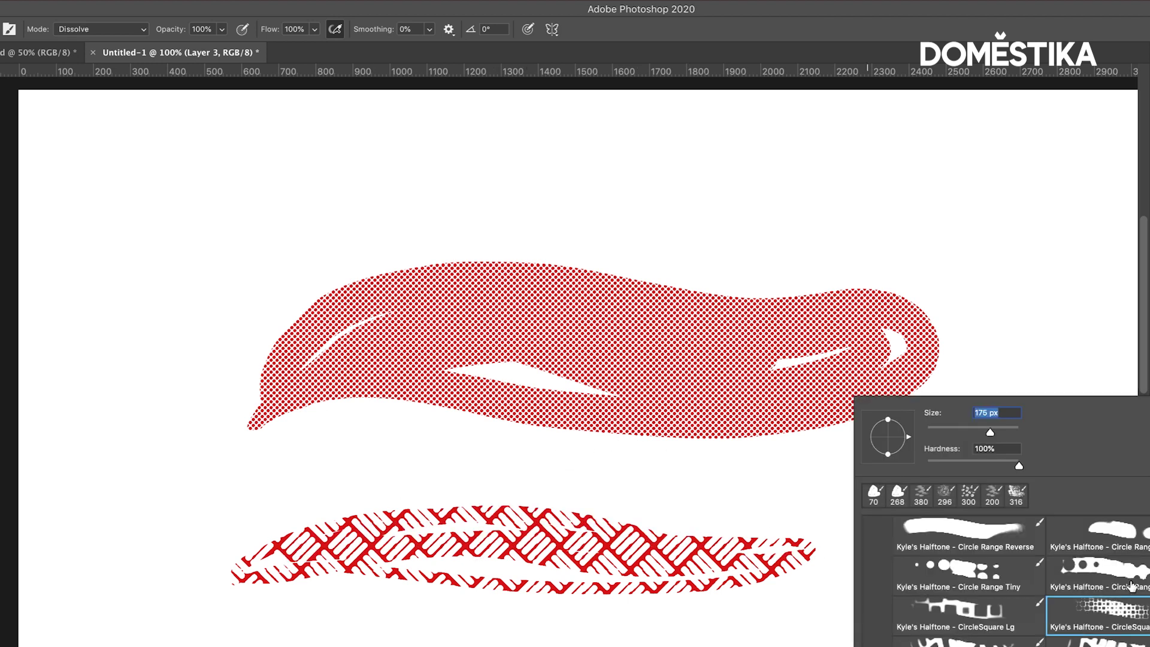
{"action": "key", "text": "Return"}
{"action": "mouse_move", "coordinate": [623, 154]}
{"action": "left_mouse_down"}
{"action": "mouse_move", "coordinate": [419, 150]}
{"action": "mouse_move", "coordinate": [808, 147]}
{"action": "mouse_move", "coordinate": [369, 144]}
{"action": "mouse_move", "coordinate": [850, 150]}
{"action": "mouse_move", "coordinate": [865, 228]}
{"action": "left_mouse_up"}
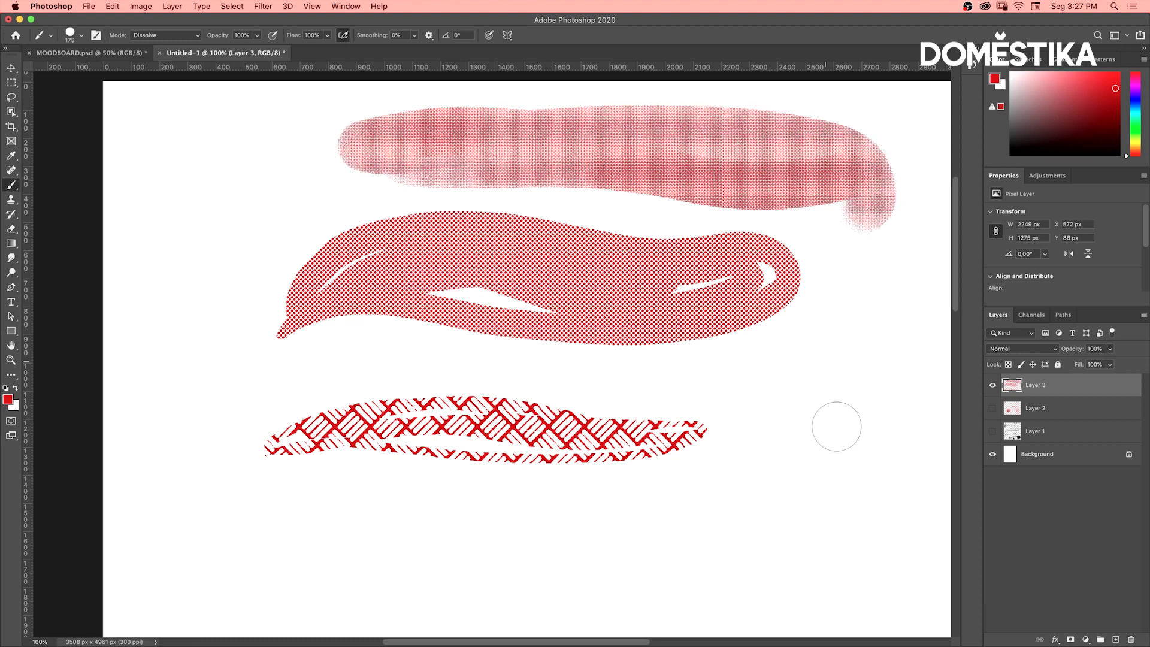
{"action": "left_click_drag", "start_coordinate": [827, 391], "coordinate": [817, 411]}
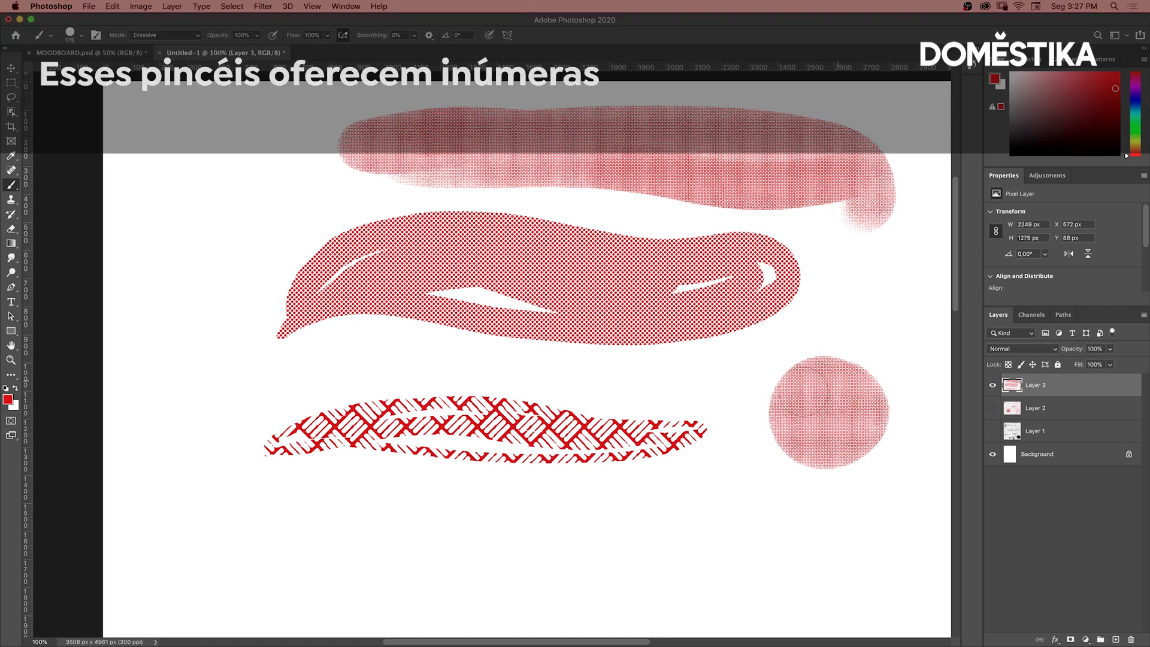
{"action": "left_click", "coordinate": [1018, 171]}
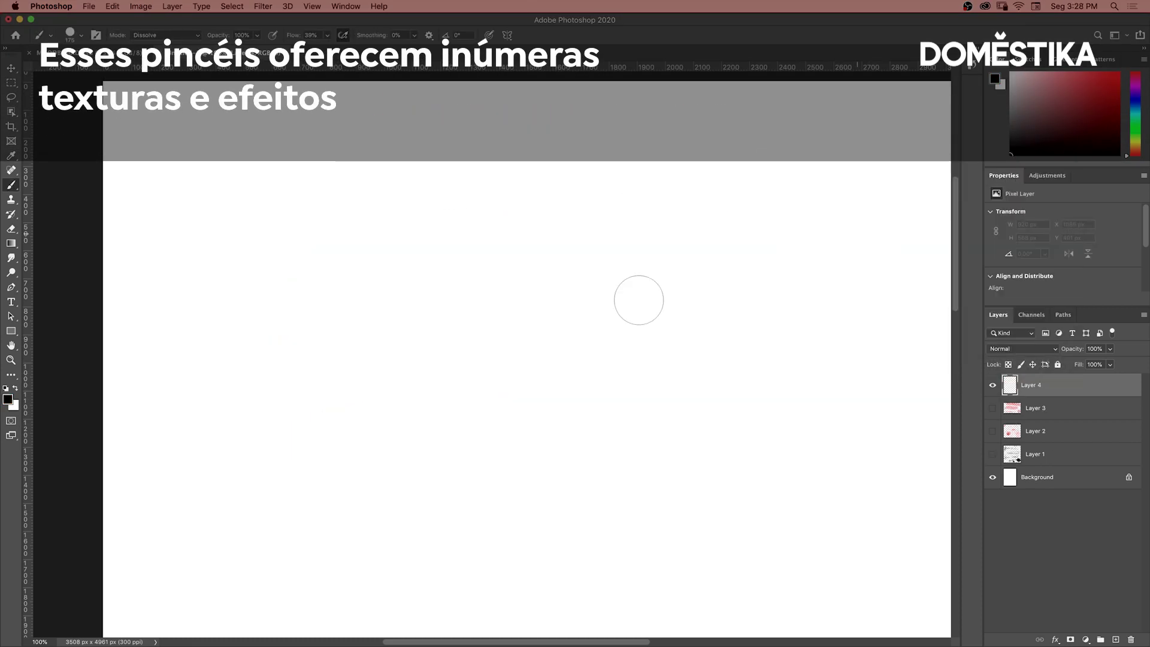
Step: Paint a long black spatter stroke and a fine wavy one with Organic Noise 1
{"action": "right_click", "coordinate": [638, 300]}
{"action": "left_click", "coordinate": [745, 641]}
{"action": "left_click_drag", "start_coordinate": [210, 368], "coordinate": [839, 366]}
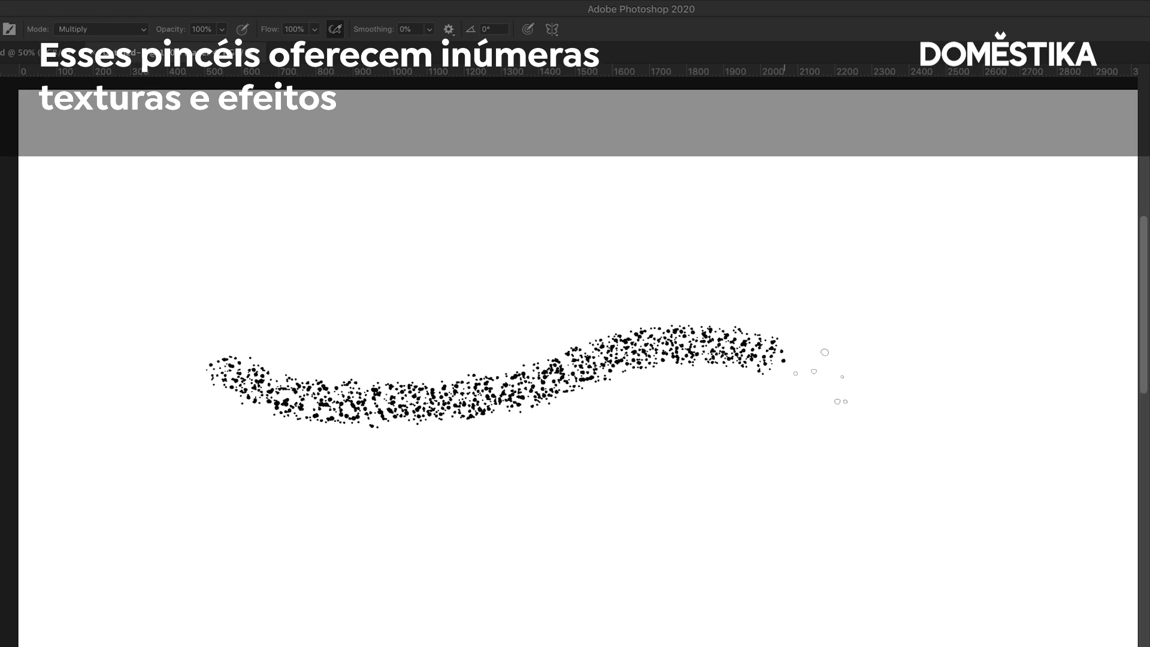
{"action": "right_click", "coordinate": [617, 453]}
{"action": "left_click", "coordinate": [892, 605]}
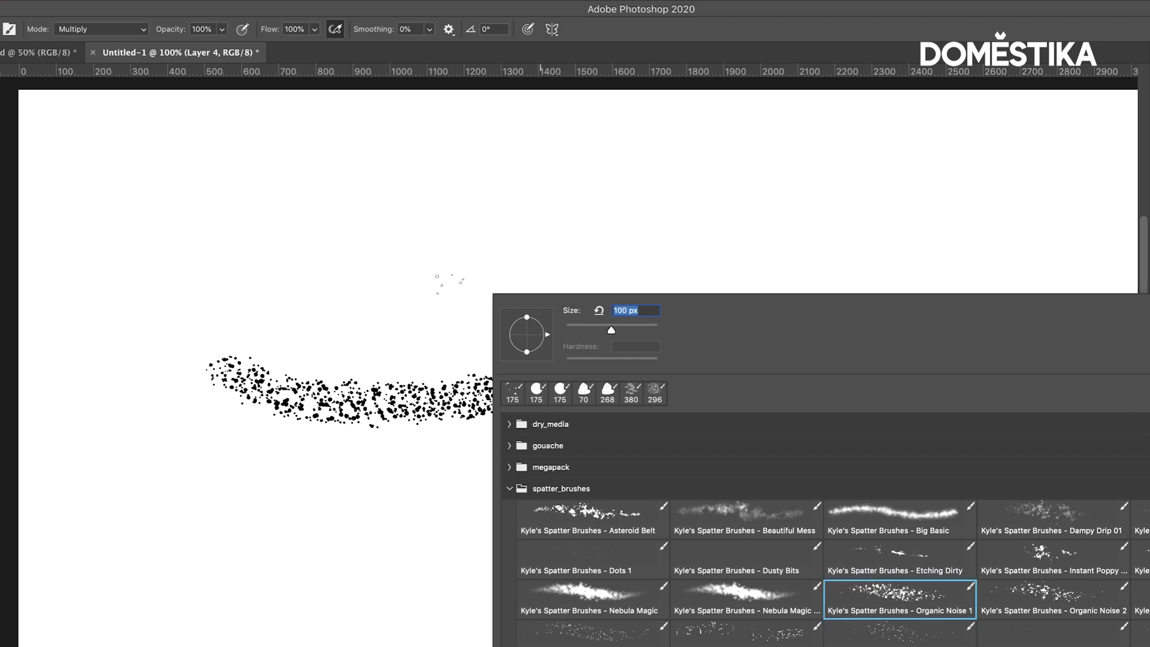
{"action": "left_click_drag", "start_coordinate": [275, 261], "coordinate": [925, 264]}
Step: Add a 175 px spatter stroke and grey cloudy spatters, then delete Layer 4
{"action": "right_click", "coordinate": [820, 453]}
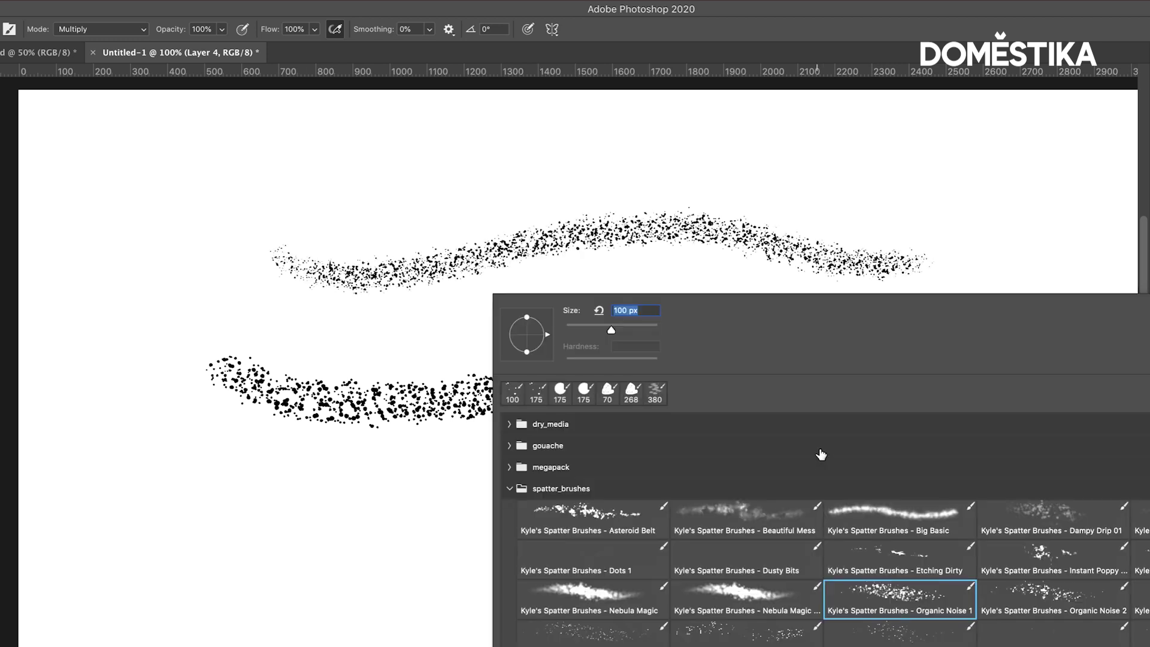
{"action": "left_click", "coordinate": [1138, 599]}
{"action": "left_click_drag", "start_coordinate": [223, 486], "coordinate": [862, 514]}
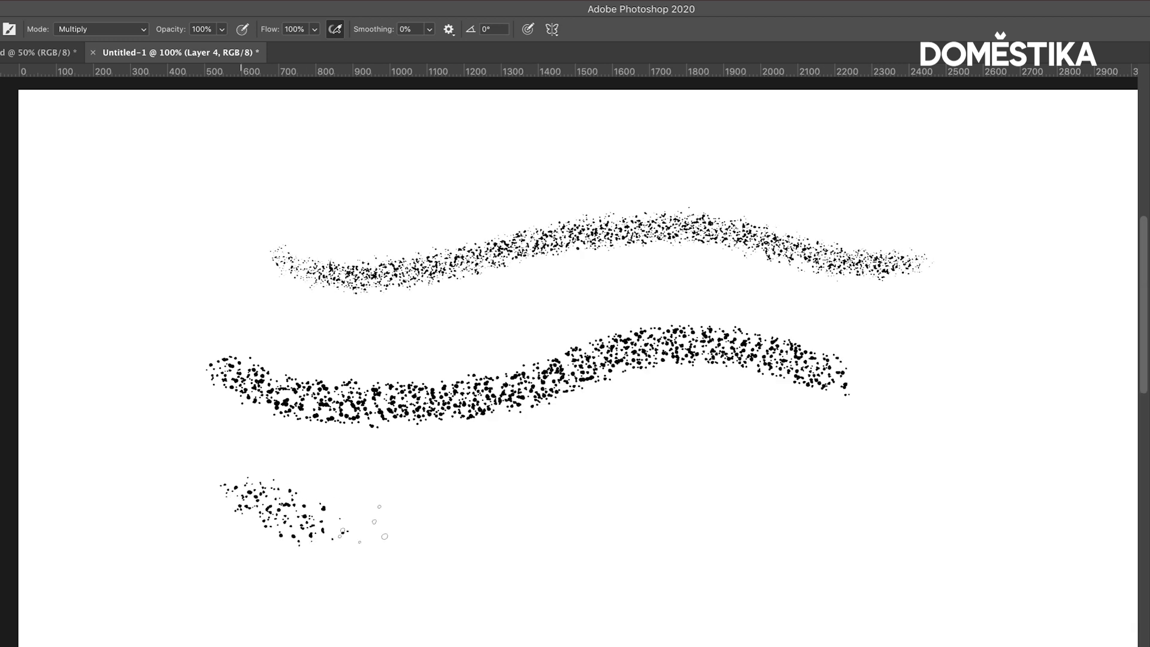
{"action": "right_click", "coordinate": [817, 461]}
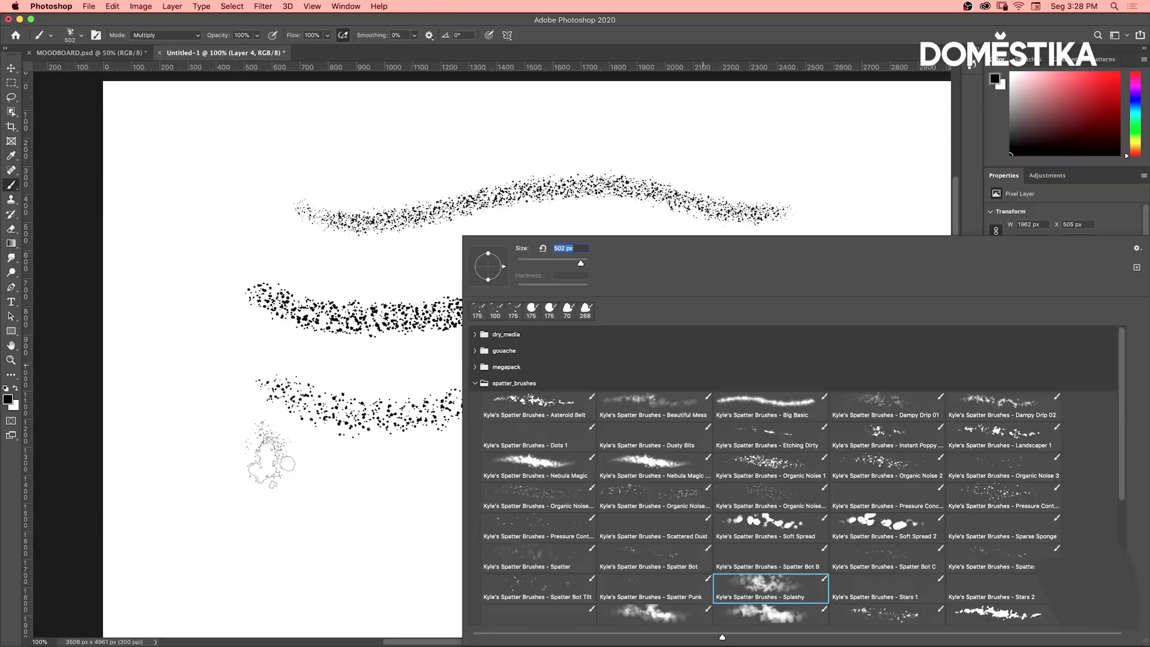
{"action": "left_click_drag", "start_coordinate": [312, 485], "coordinate": [796, 455]}
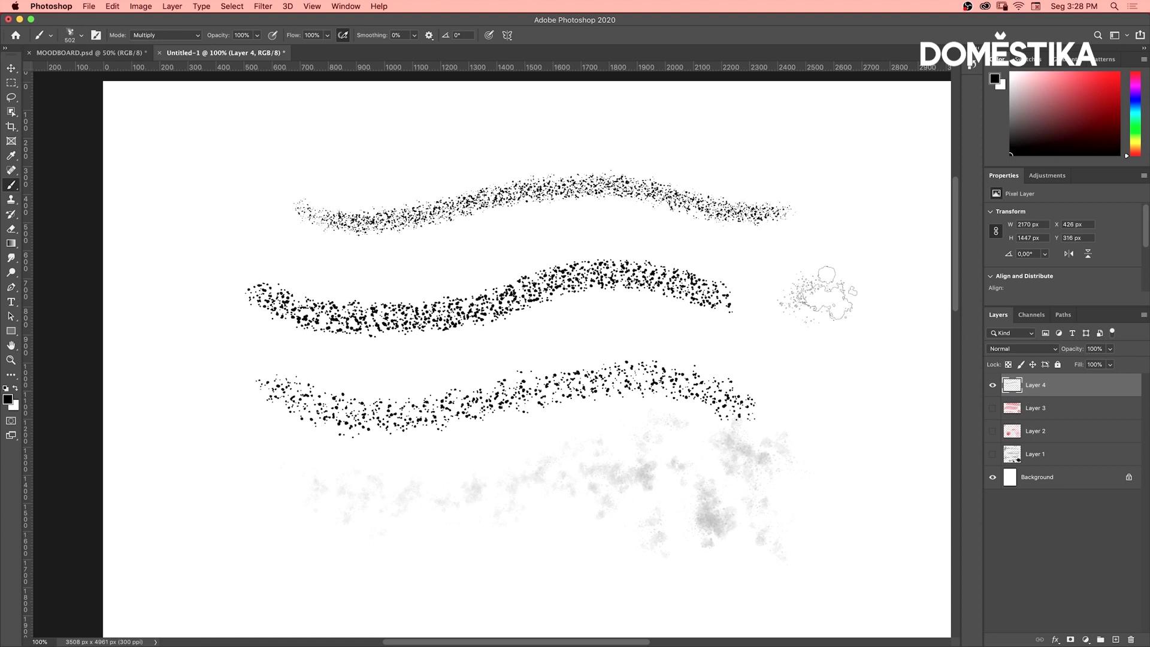
{"action": "left_click_drag", "start_coordinate": [335, 141], "coordinate": [803, 192]}
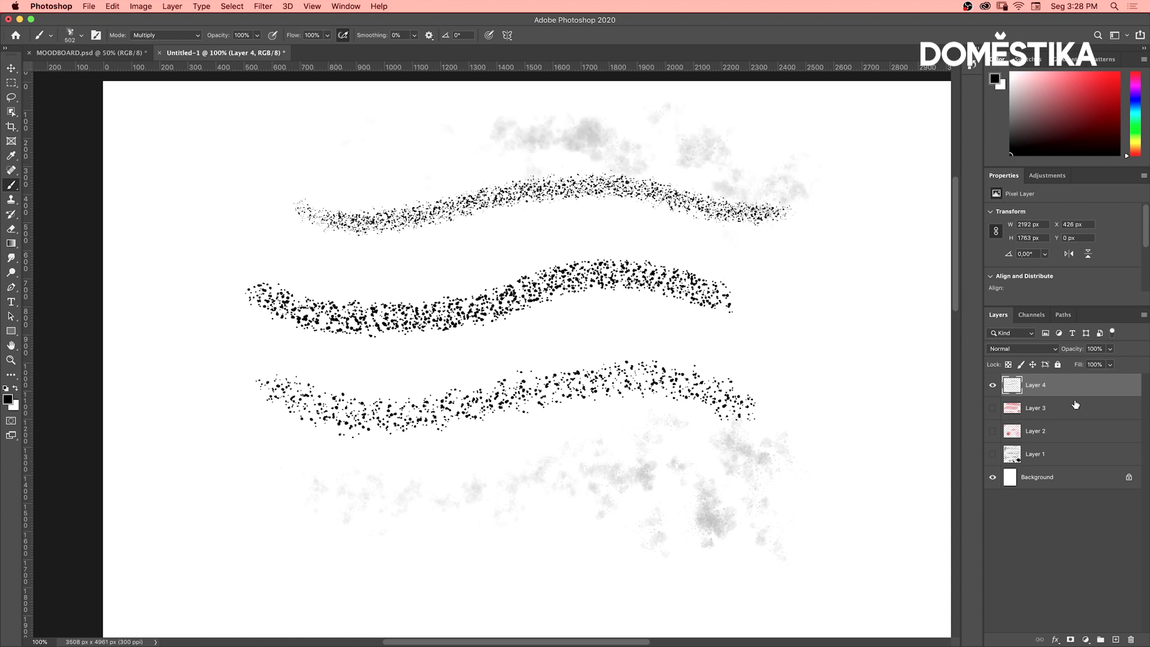
{"action": "key", "text": "Delete"}
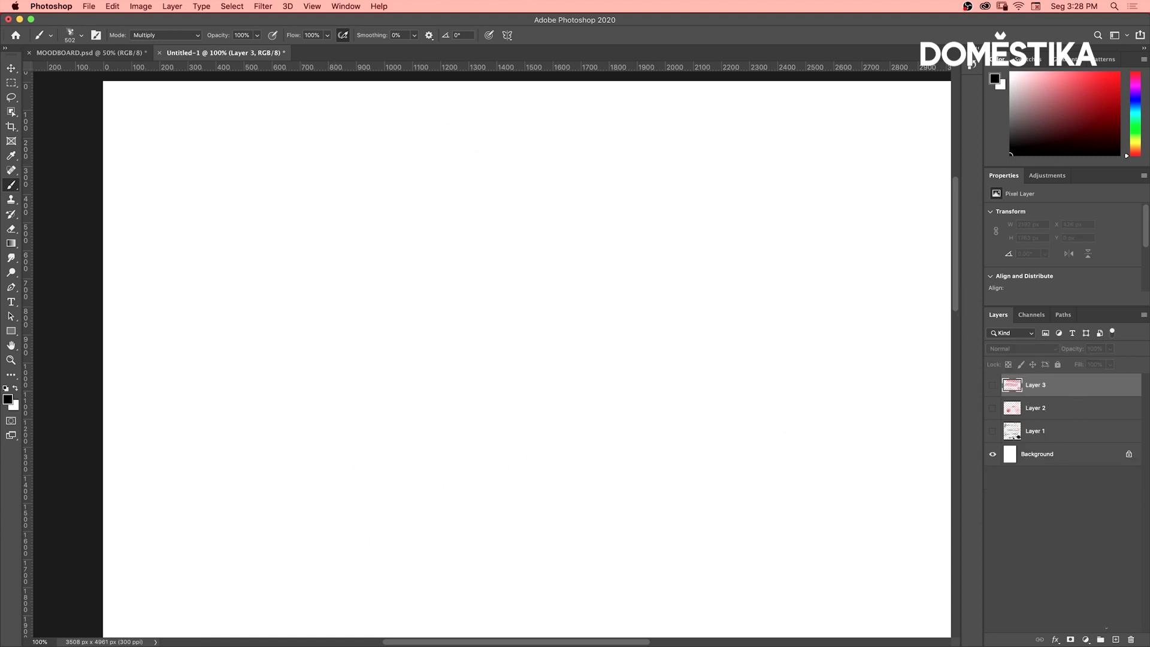
Step: On a new Layer 4, paint a faint grainy grey stroke with a megapack Drawing Box brush
{"action": "left_click", "coordinate": [1115, 639]}
{"action": "right_click", "coordinate": [489, 347]}
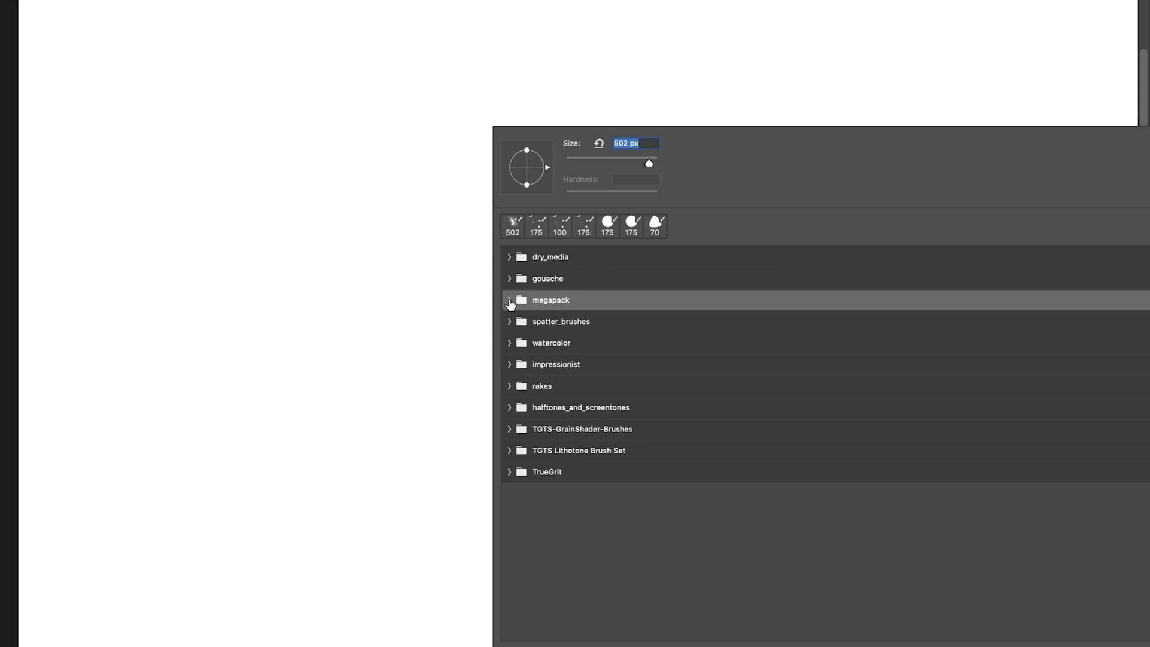
{"action": "left_click", "coordinate": [509, 300]}
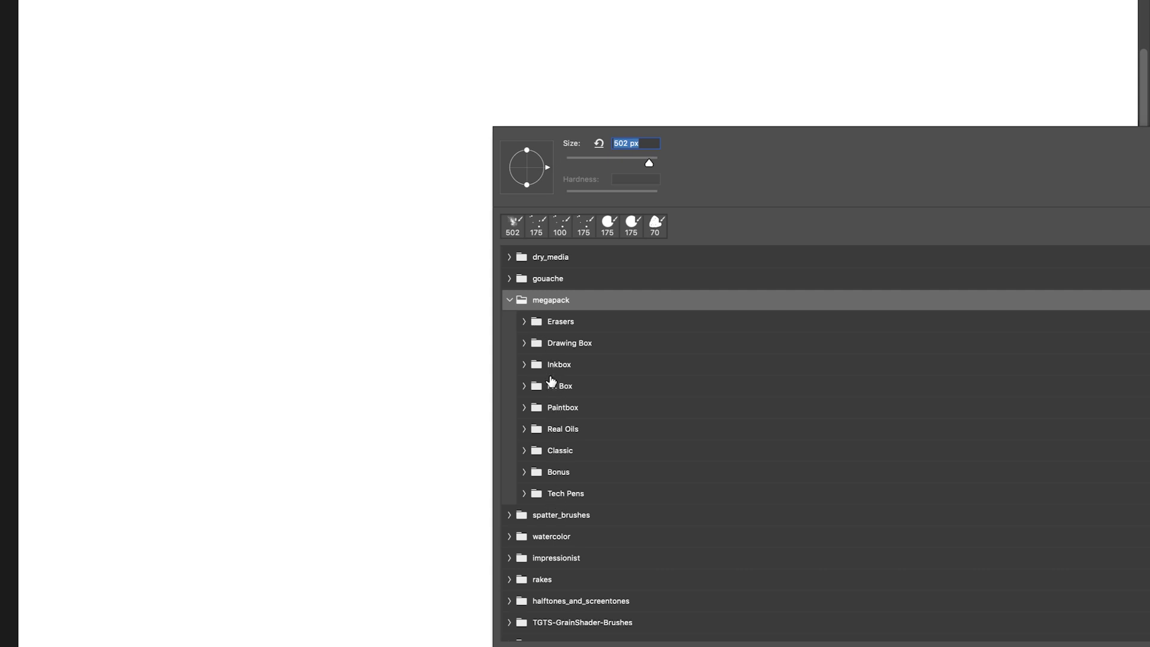
{"action": "left_click", "coordinate": [524, 343]}
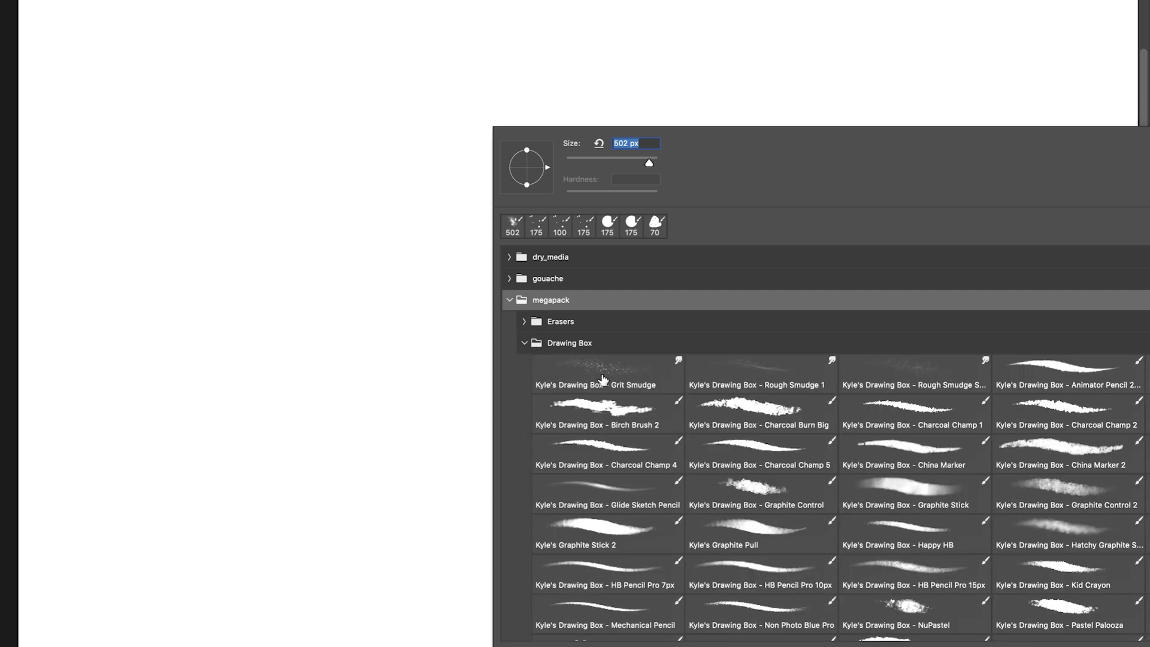
{"action": "scroll", "coordinate": [826, 443], "scroll_direction": "down", "scroll_amount": 2}
{"action": "scroll", "coordinate": [825, 443], "scroll_direction": "down", "scroll_amount": 3}
{"action": "scroll", "coordinate": [825, 443], "scroll_direction": "down", "scroll_amount": 1}
{"action": "scroll", "coordinate": [825, 443], "scroll_direction": "down", "scroll_amount": 1}
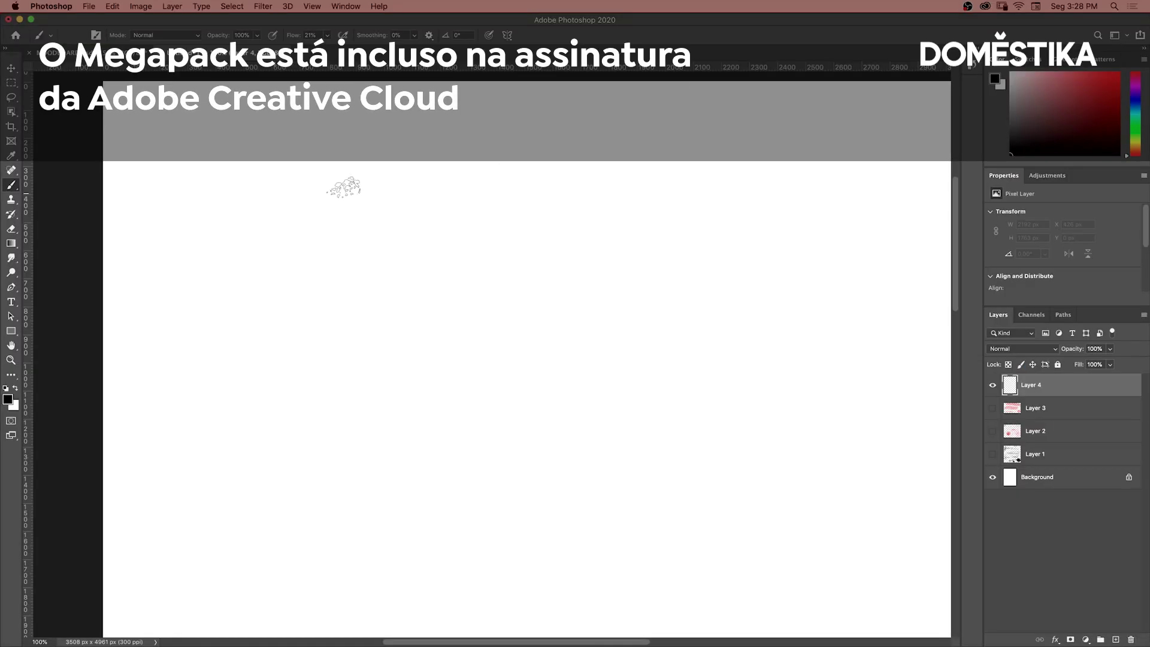
{"action": "left_click_drag", "start_coordinate": [343, 186], "coordinate": [569, 200]}
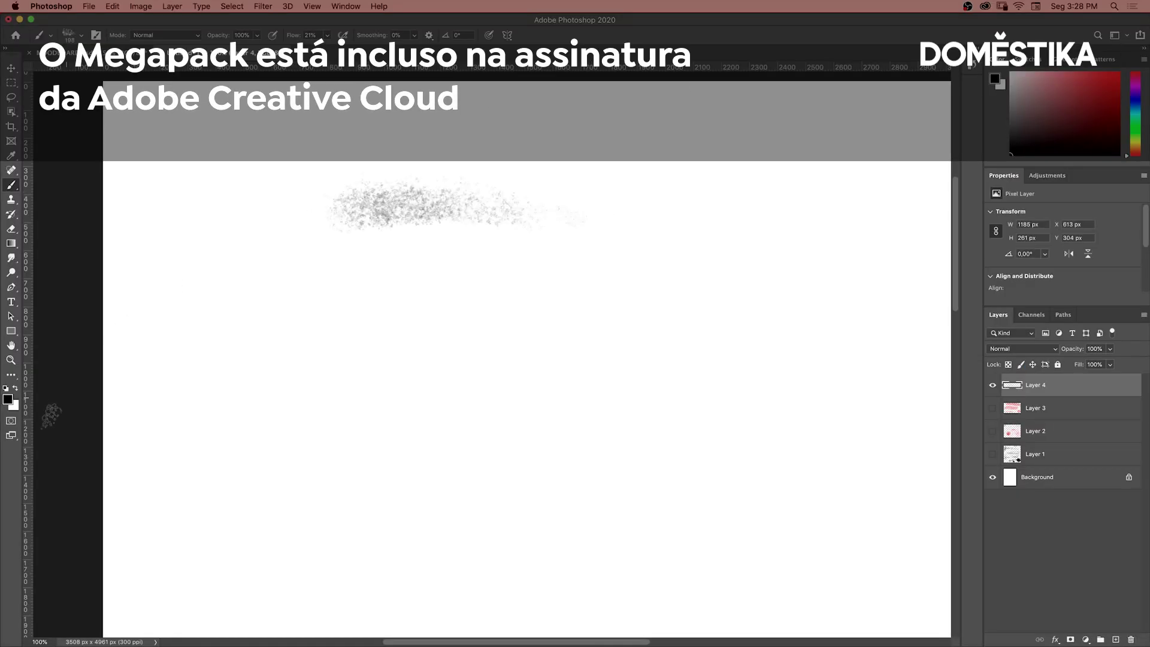
Step: Paint a dark round blob, then a small dark dab with another shady graphite brush
{"action": "left_click_drag", "start_coordinate": [384, 265], "coordinate": [368, 282]}
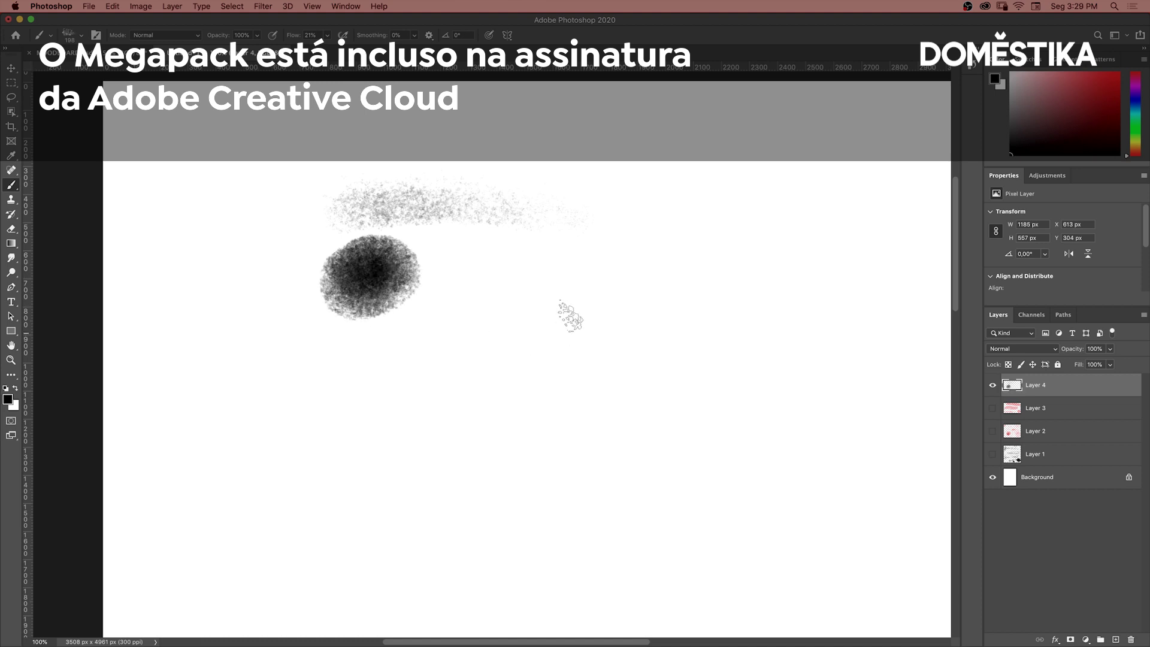
{"action": "right_click", "coordinate": [566, 314]}
{"action": "left_click", "coordinate": [1064, 407]}
{"action": "left_click_drag", "start_coordinate": [732, 177], "coordinate": [740, 174]}
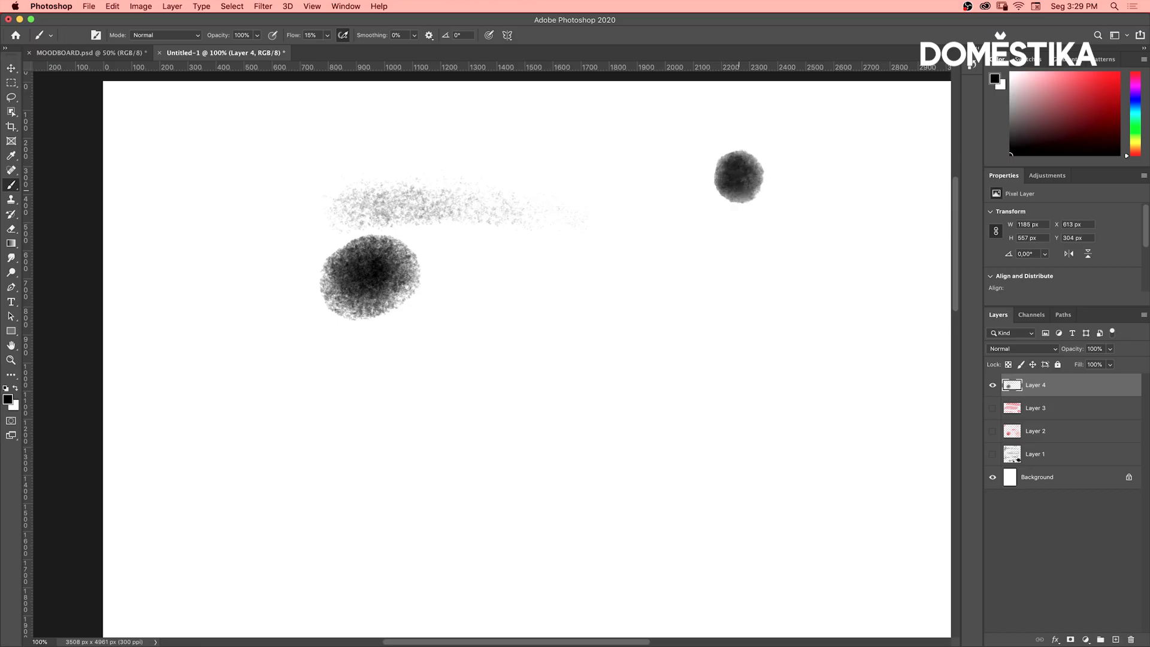
Step: Shrink the brush slightly and paint two faint graphite strokes on the lower canvas
{"action": "right_click", "coordinate": [662, 346]}
{"action": "key", "text": "bracketleft"}
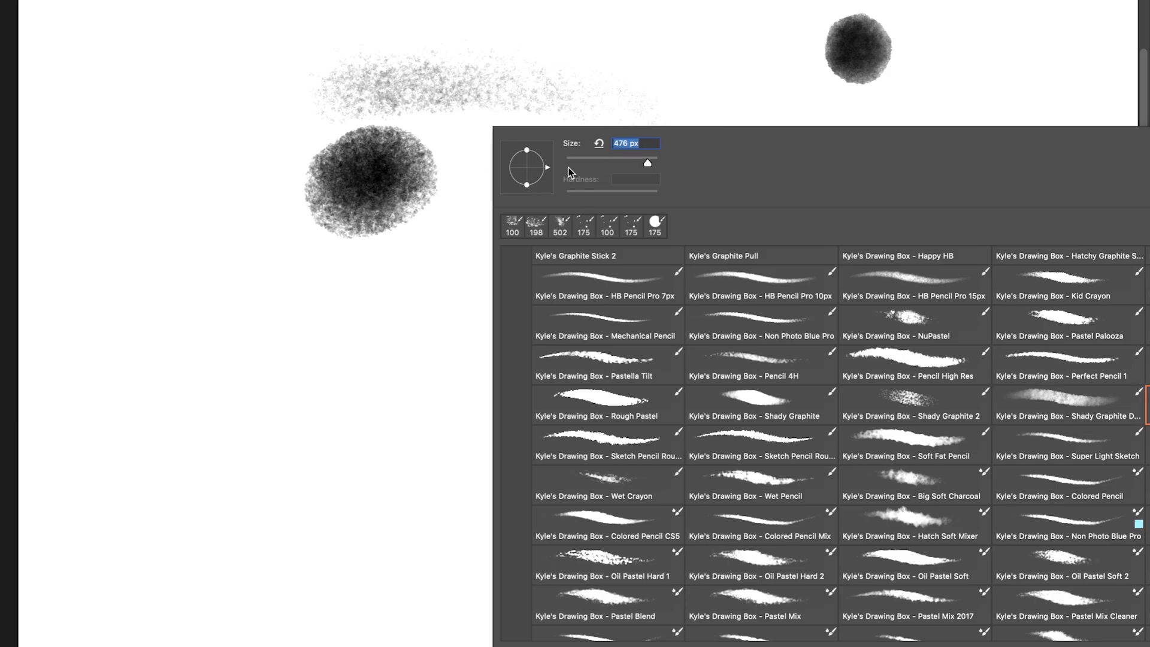
{"action": "left_click", "coordinate": [216, 396]}
{"action": "left_click_drag", "start_coordinate": [246, 557], "coordinate": [383, 515]}
{"action": "left_click_drag", "start_coordinate": [539, 488], "coordinate": [797, 455]}
Step: Paint a large soft grey patch, then dark diagonal strokes across it with a smaller brush
{"action": "right_click", "coordinate": [657, 403]}
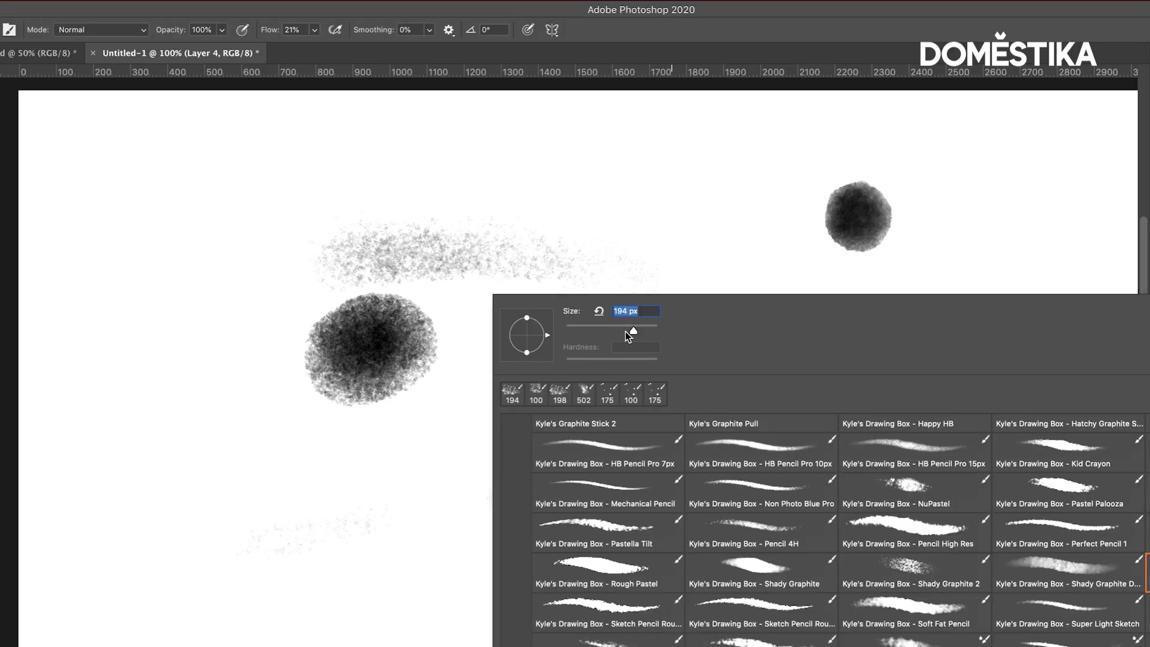
{"action": "left_click", "coordinate": [173, 605]}
{"action": "mouse_move", "coordinate": [335, 515]}
{"action": "left_mouse_down"}
{"action": "mouse_move", "coordinate": [641, 533]}
{"action": "mouse_move", "coordinate": [695, 372]}
{"action": "left_mouse_up"}
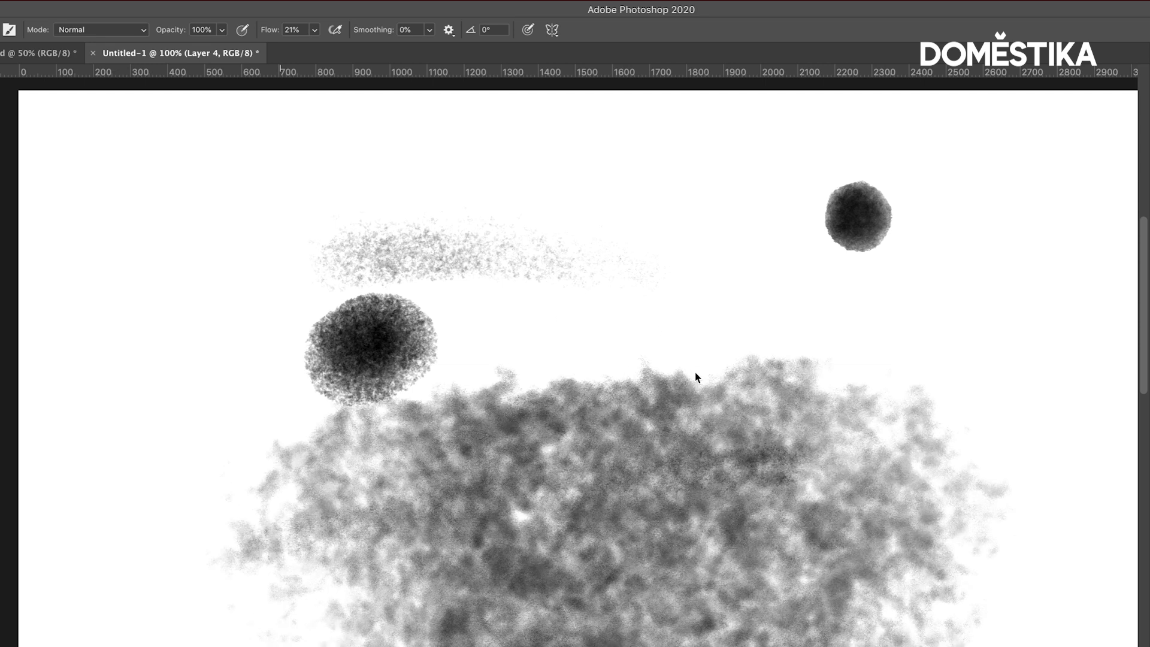
{"action": "right_click", "coordinate": [698, 370]}
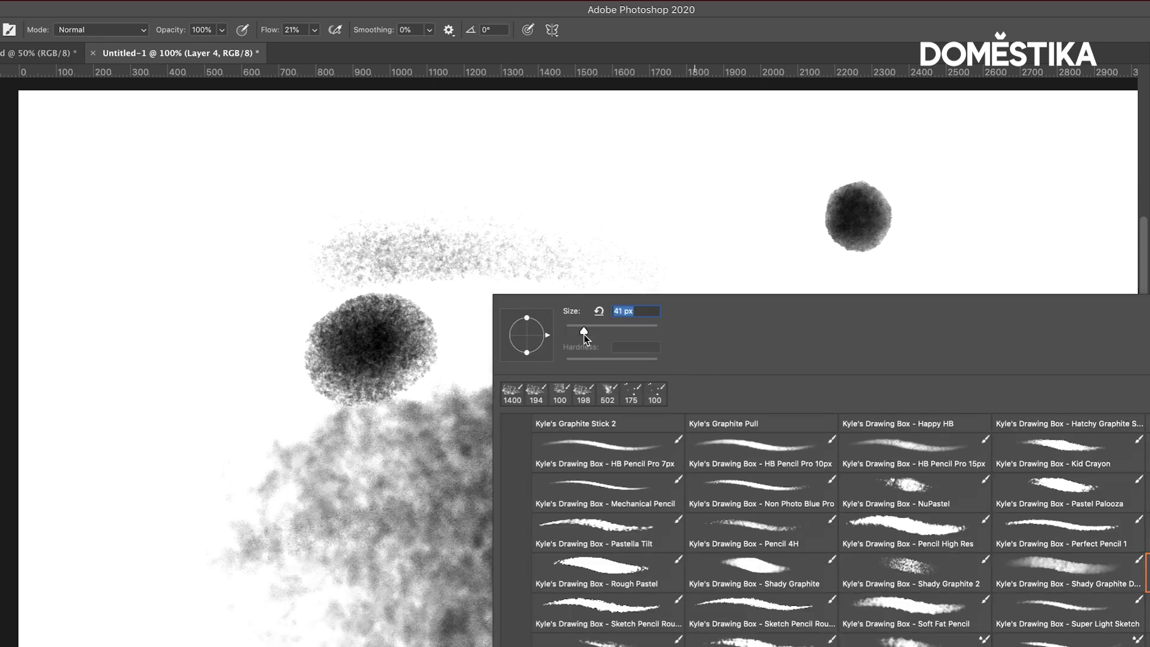
{"action": "key", "text": "Return"}
{"action": "left_click_drag", "start_coordinate": [334, 408], "coordinate": [566, 352]}
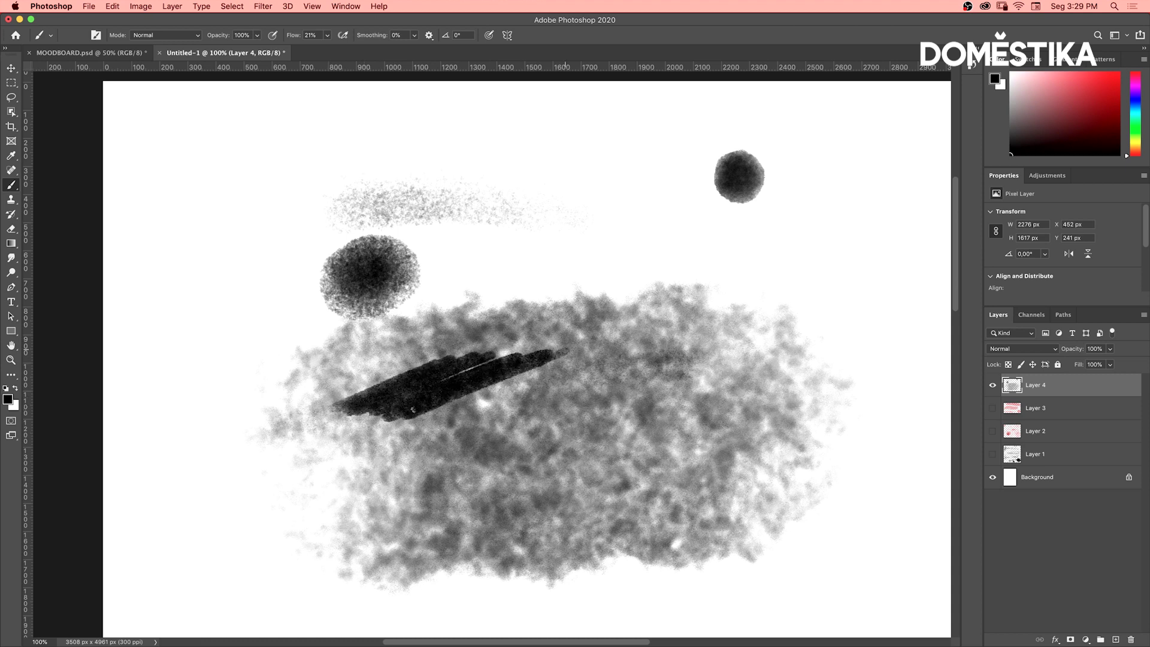
{"action": "left_click_drag", "start_coordinate": [413, 410], "coordinate": [344, 405]}
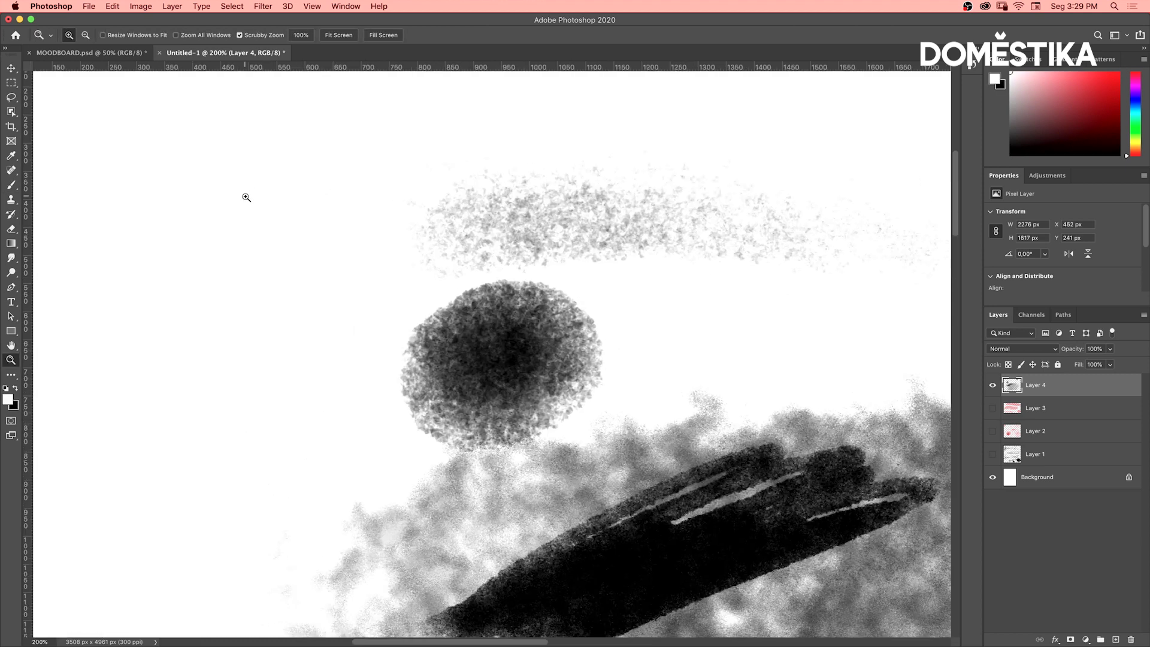
Step: Draw a grey oval outline on the left with a stroke curving inside it
{"action": "scroll", "coordinate": [244, 196], "scroll_direction": "up", "scroll_amount": 2}
{"action": "left_click_drag", "start_coordinate": [194, 342], "coordinate": [179, 324]}
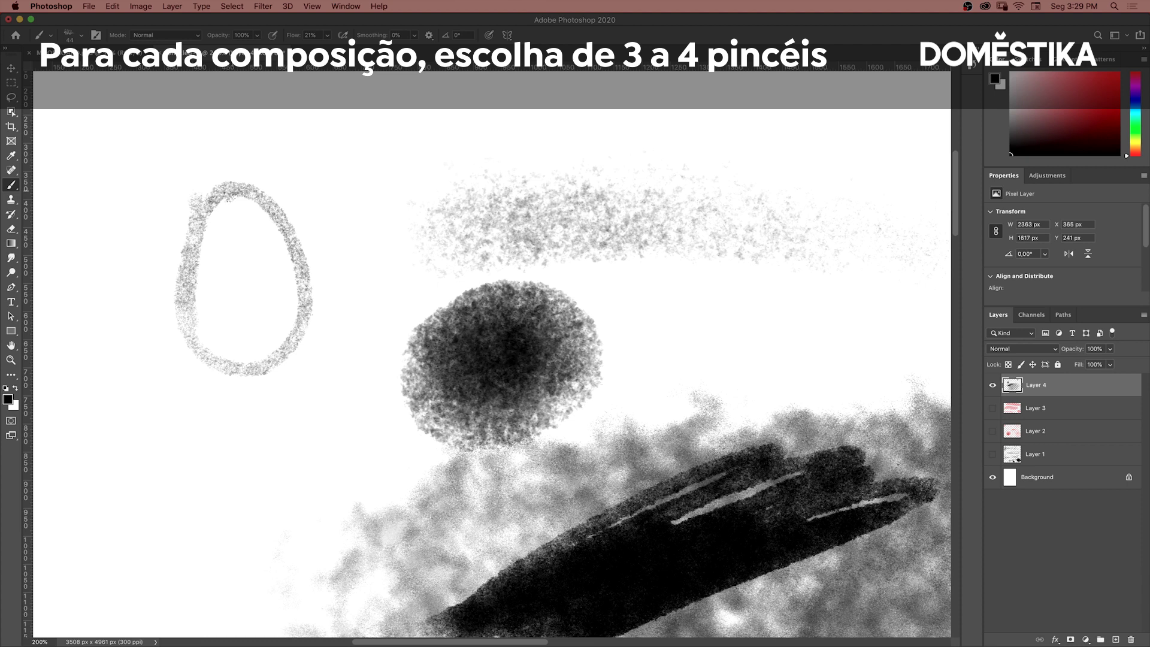
{"action": "left_click_drag", "start_coordinate": [230, 195], "coordinate": [215, 359]}
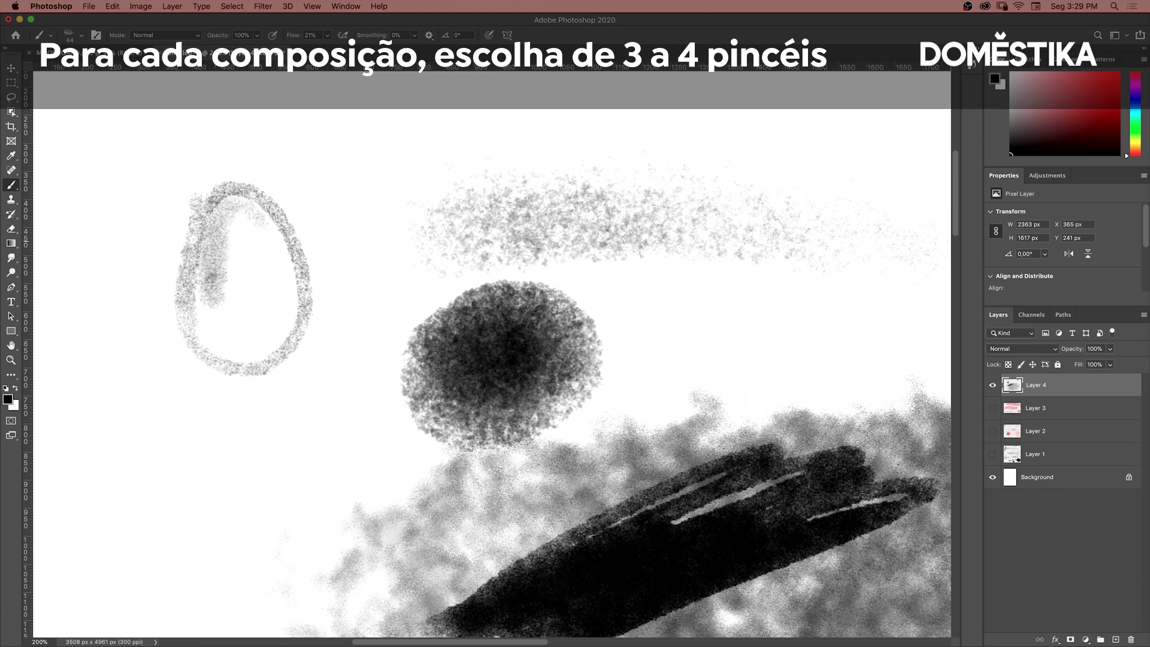
{"action": "mouse_move", "coordinate": [198, 275]}
{"action": "left_mouse_down"}
{"action": "mouse_move", "coordinate": [278, 300]}
{"action": "mouse_move", "coordinate": [227, 251]}
{"action": "mouse_move", "coordinate": [240, 287]}
{"action": "mouse_move", "coordinate": [258, 215]}
{"action": "mouse_move", "coordinate": [287, 272]}
{"action": "mouse_move", "coordinate": [276, 311]}
{"action": "mouse_move", "coordinate": [287, 335]}
{"action": "mouse_move", "coordinate": [228, 204]}
{"action": "mouse_move", "coordinate": [192, 326]}
{"action": "mouse_move", "coordinate": [182, 269]}
{"action": "mouse_move", "coordinate": [192, 347]}
{"action": "left_mouse_up"}
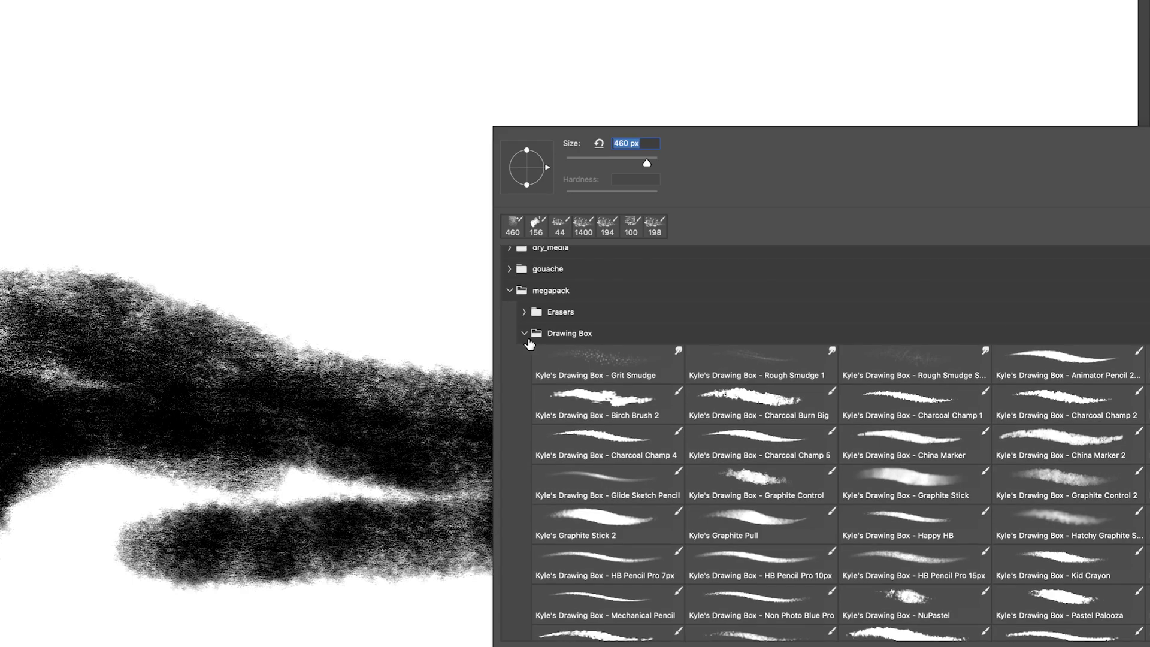
Step: Pick KYLE Ultimate Charcoal Pencil 25 px from the Classic group and draw three curved hatching strokes
{"action": "left_click", "coordinate": [525, 335]}
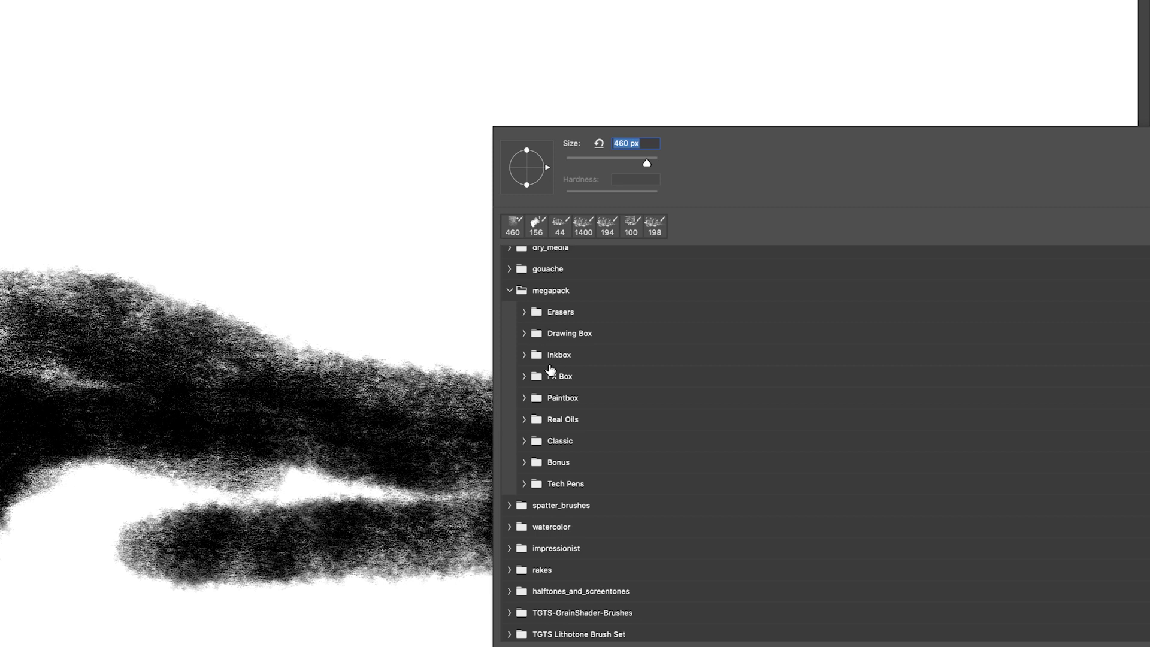
{"action": "left_click", "coordinate": [525, 442]}
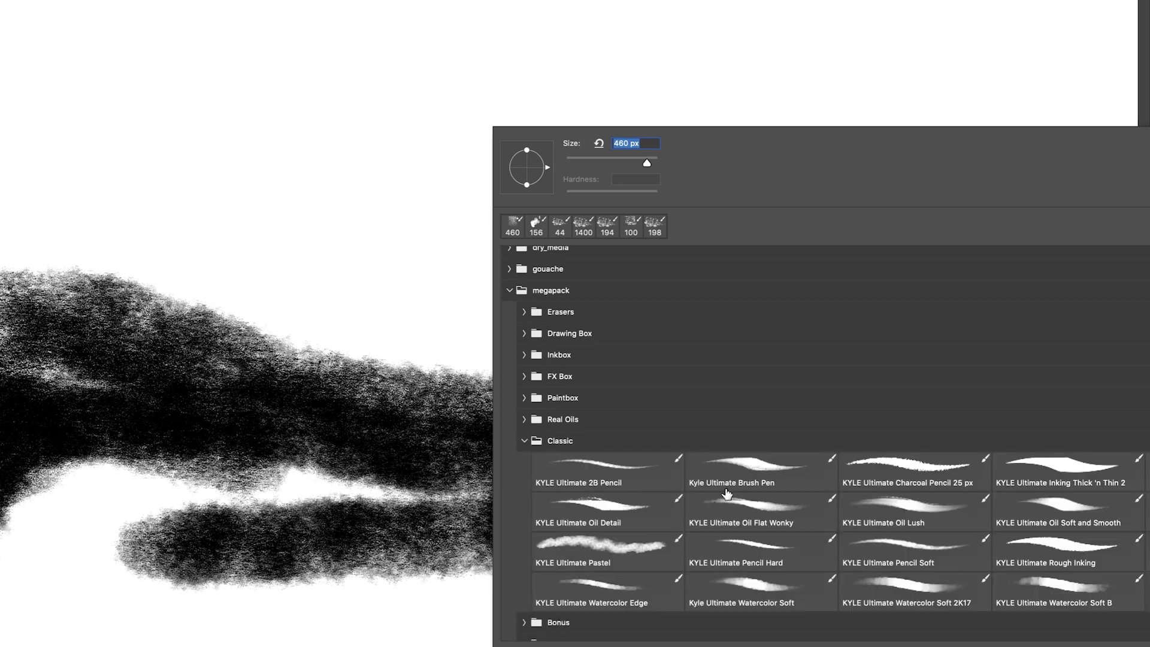
{"action": "left_click", "coordinate": [920, 481]}
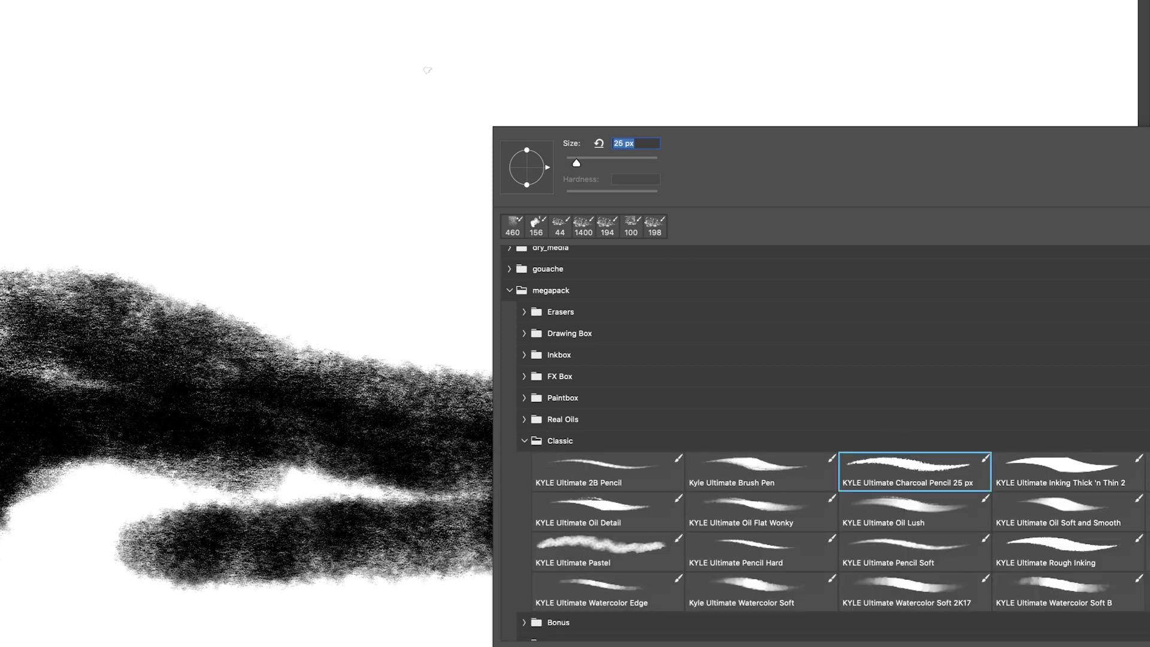
{"action": "left_click_drag", "start_coordinate": [379, 207], "coordinate": [415, 156]}
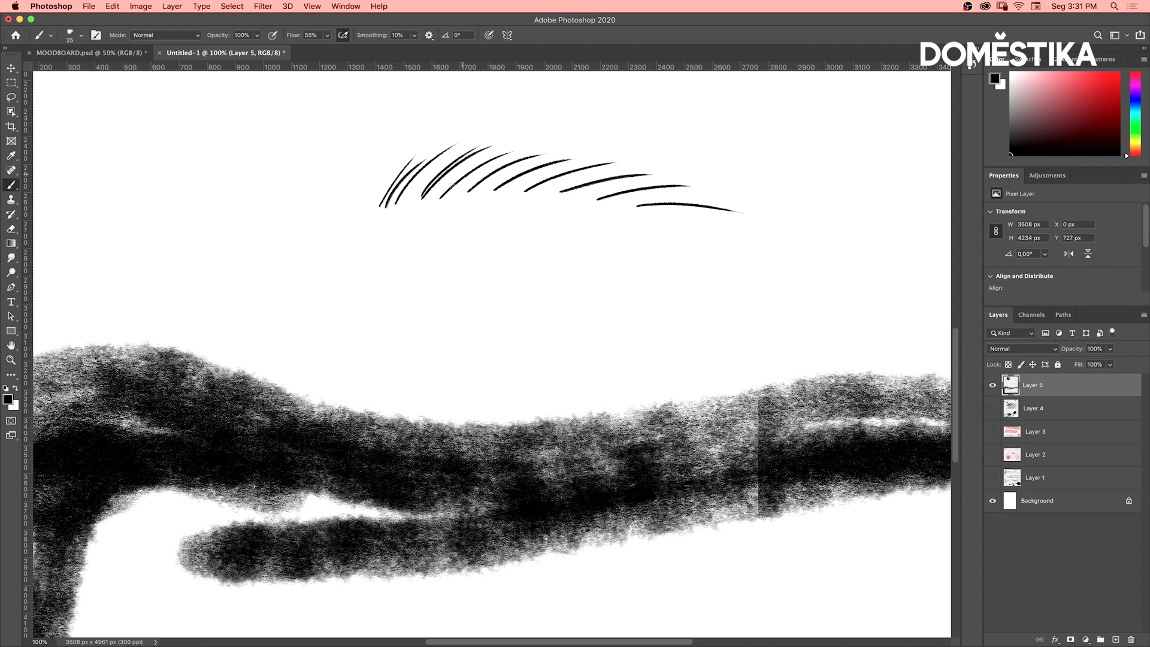
{"action": "left_click_drag", "start_coordinate": [473, 192], "coordinate": [568, 158]}
{"action": "left_click_drag", "start_coordinate": [556, 193], "coordinate": [652, 169]}
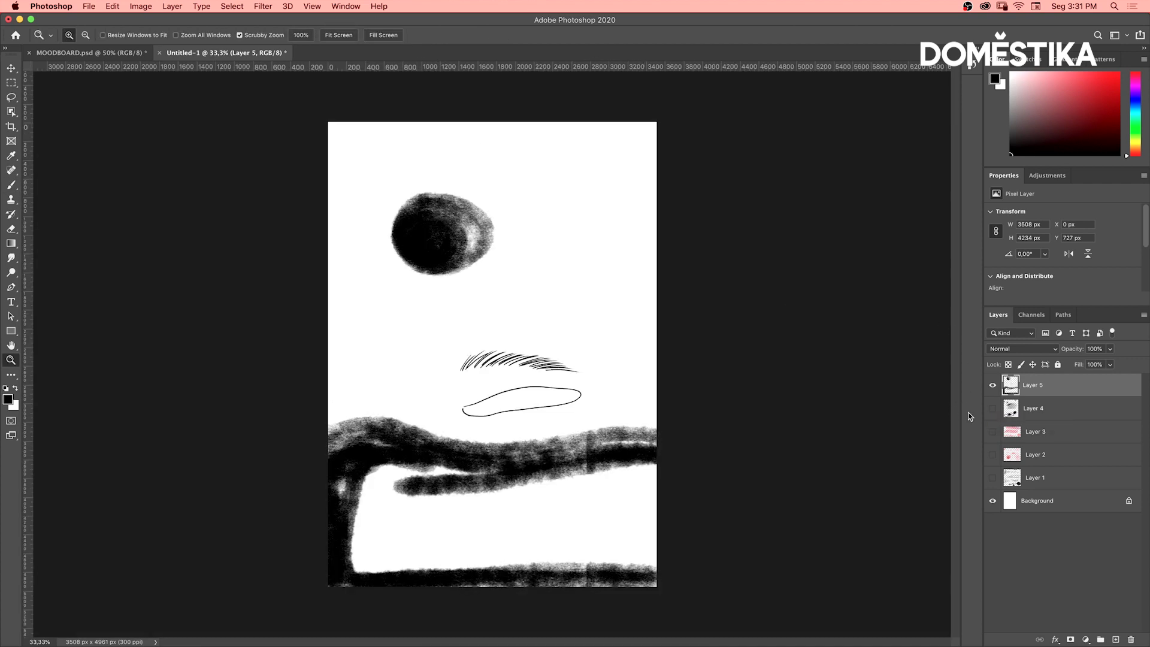
Step: Show Layers 4, 3, 2 and 1 and zoom in to inspect the combined tests
{"action": "left_click", "coordinate": [992, 409]}
{"action": "left_click", "coordinate": [992, 432]}
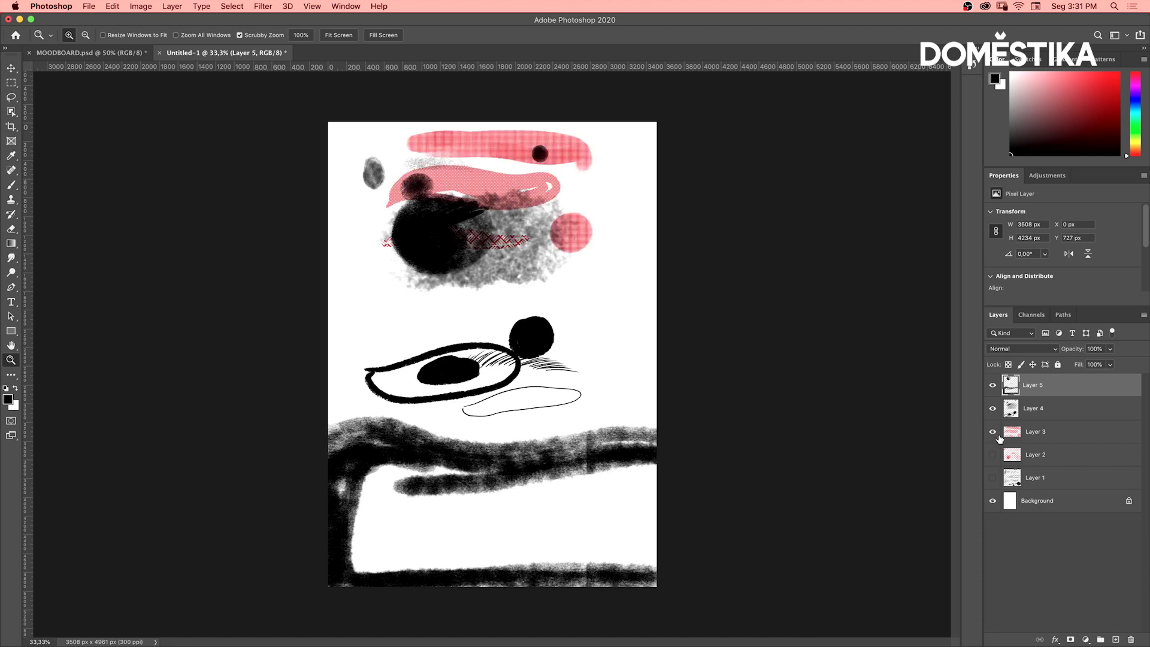
{"action": "left_click", "coordinate": [992, 455]}
{"action": "left_click", "coordinate": [992, 478]}
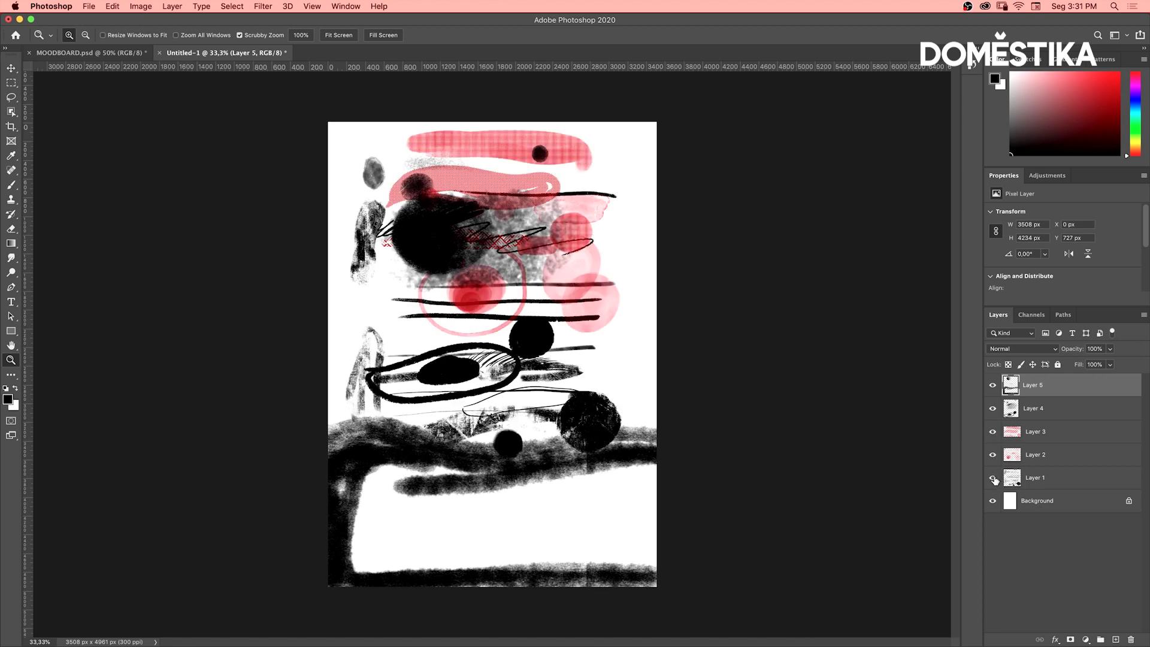
{"action": "left_click", "coordinate": [530, 324]}
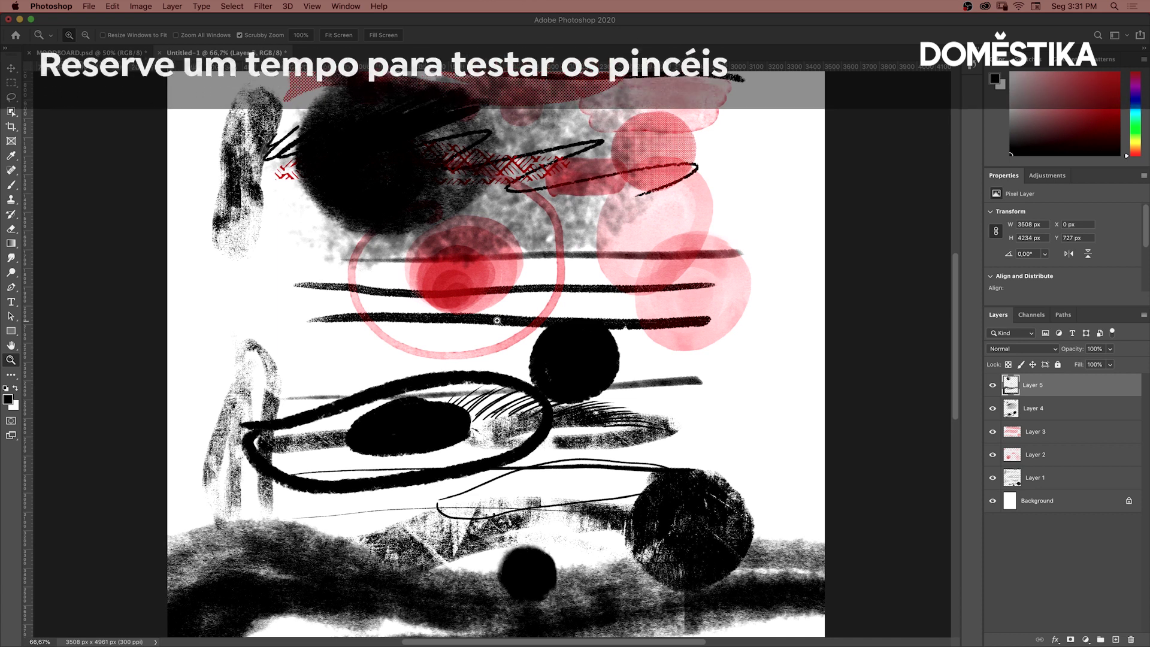
Step: Hide Layers 5, 4, 3 and 2 so only Layer 1 remains visible
{"action": "left_click", "coordinate": [992, 385]}
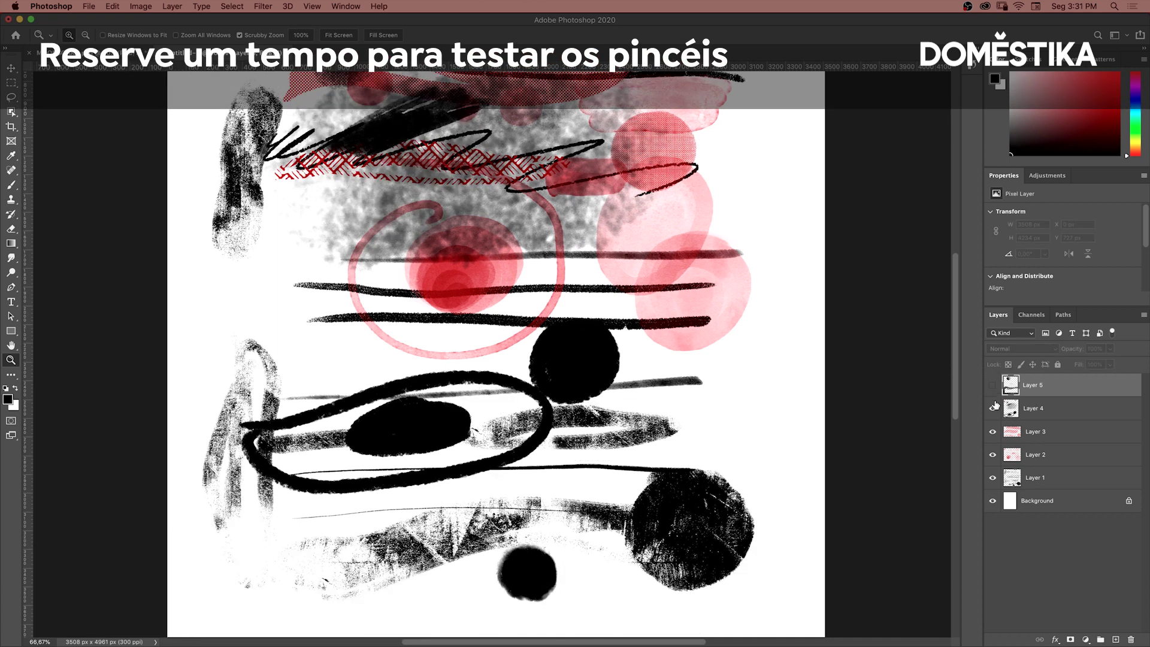
{"action": "left_click", "coordinate": [992, 408]}
{"action": "left_click", "coordinate": [992, 432]}
{"action": "left_click", "coordinate": [992, 454]}
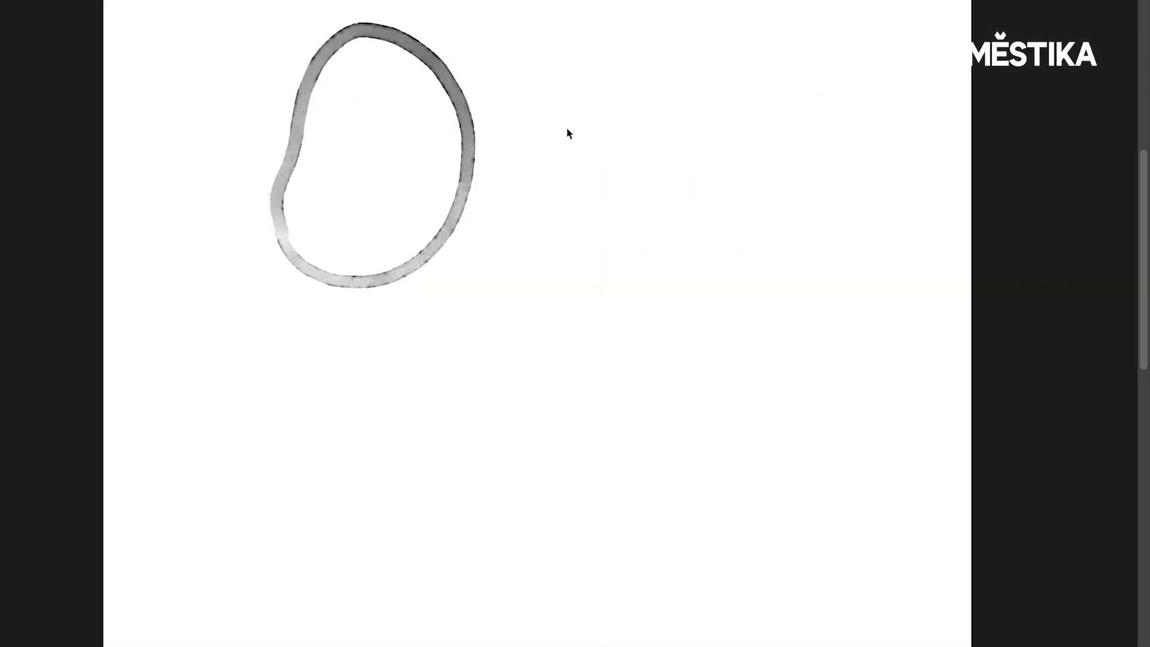
Step: Paint a dark stroke along the oval's upper edge with the KYLE Ultimate Oil Lush 124 px brush
{"action": "right_click", "coordinate": [568, 132]}
{"action": "scroll", "coordinate": [584, 340], "scroll_direction": "up", "scroll_amount": 3}
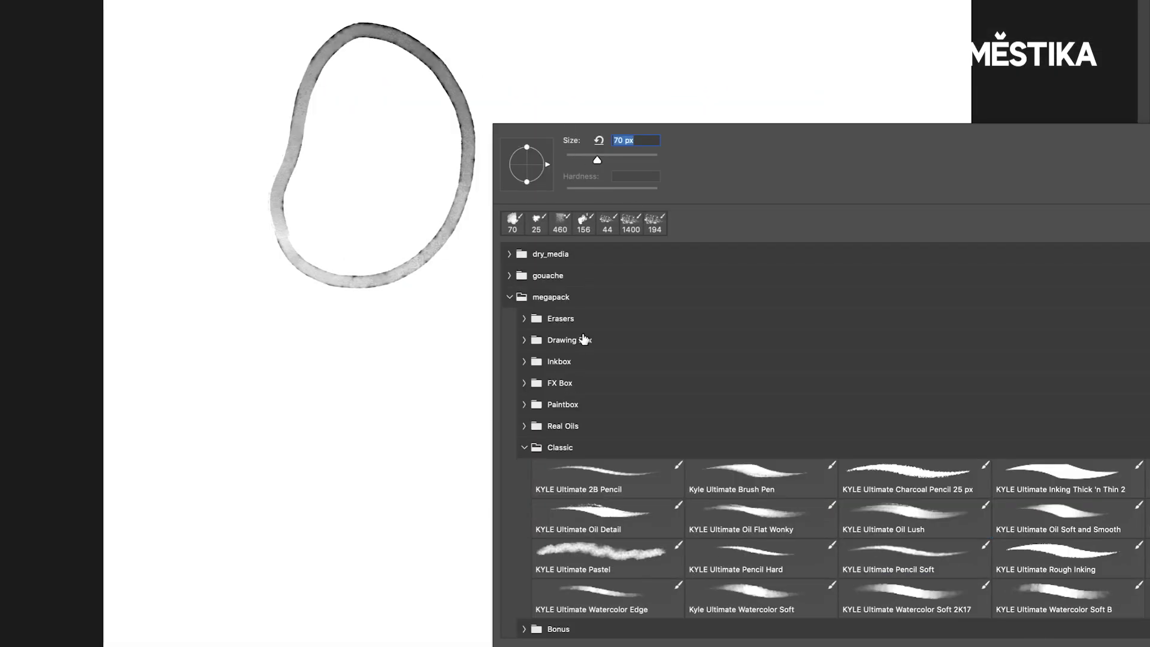
{"action": "left_click", "coordinate": [895, 519]}
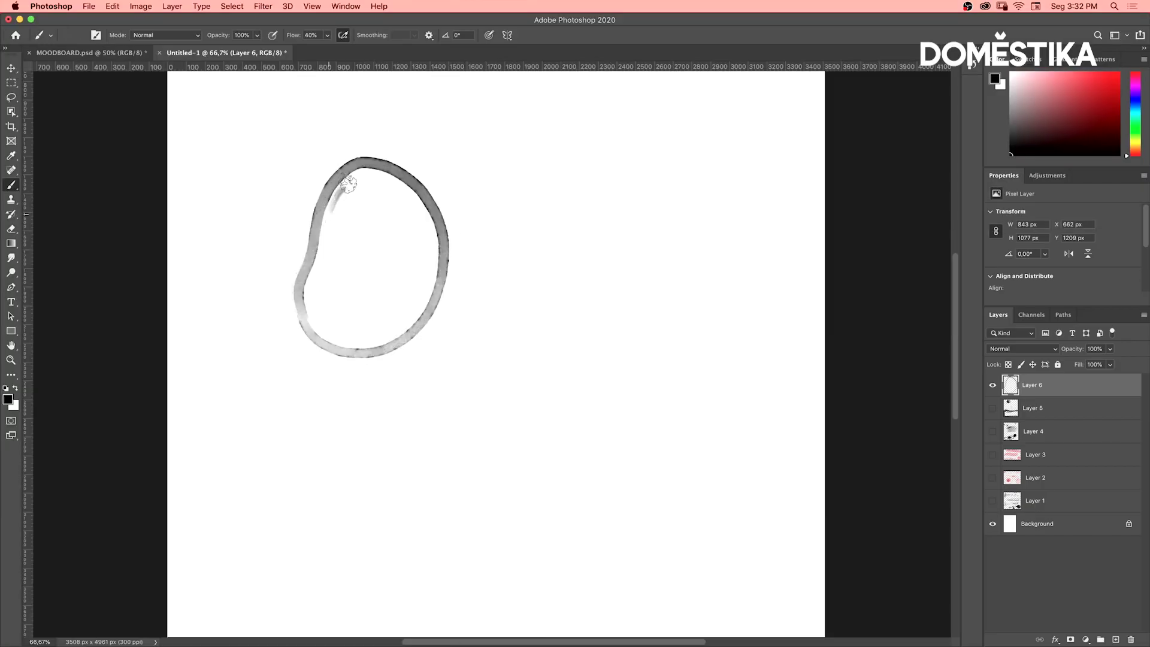
{"action": "mouse_move", "coordinate": [392, 179]}
{"action": "left_mouse_down"}
{"action": "mouse_move", "coordinate": [323, 257]}
{"action": "mouse_move", "coordinate": [377, 182]}
{"action": "mouse_move", "coordinate": [422, 333]}
{"action": "left_mouse_up"}
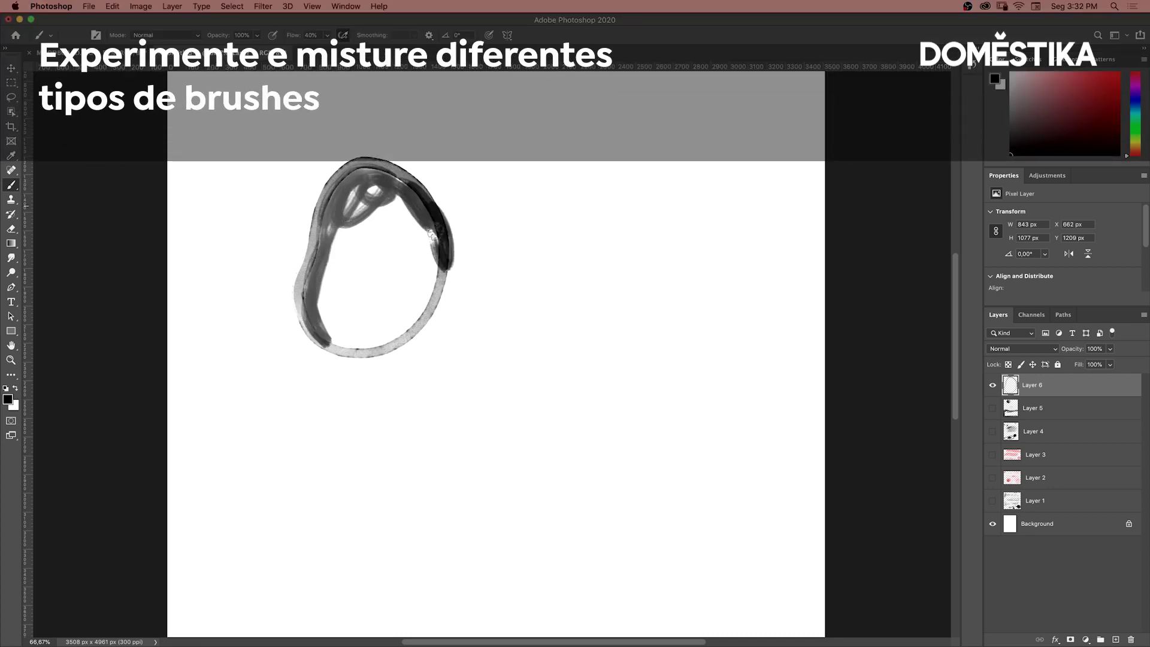